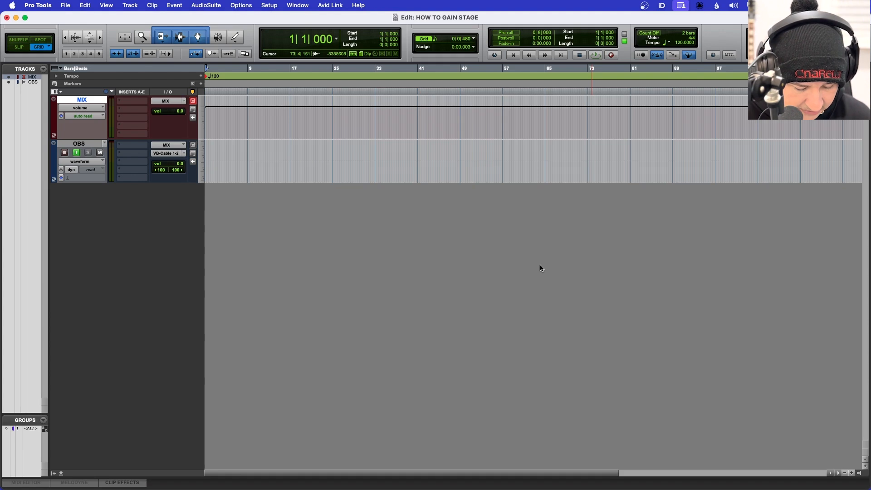
Import every WAV file from the IN YOU folder as copies onto new session tracks and deselect the new tracks
key("super+shift+i")
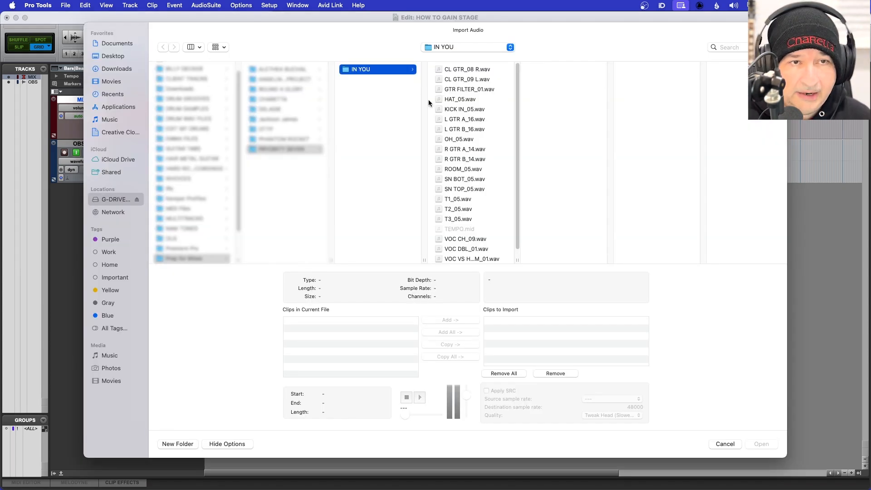
left_click(464, 78)
left_click(466, 72)
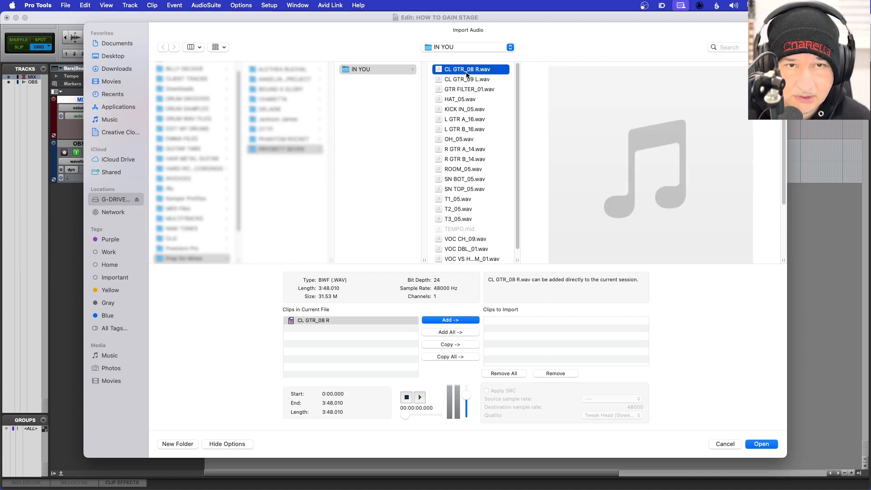
key("super+a")
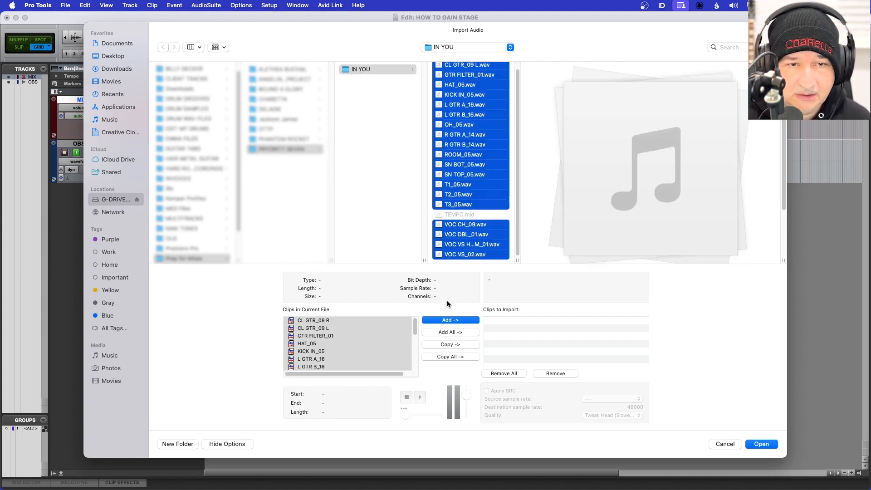
left_click(454, 345)
left_click(752, 444)
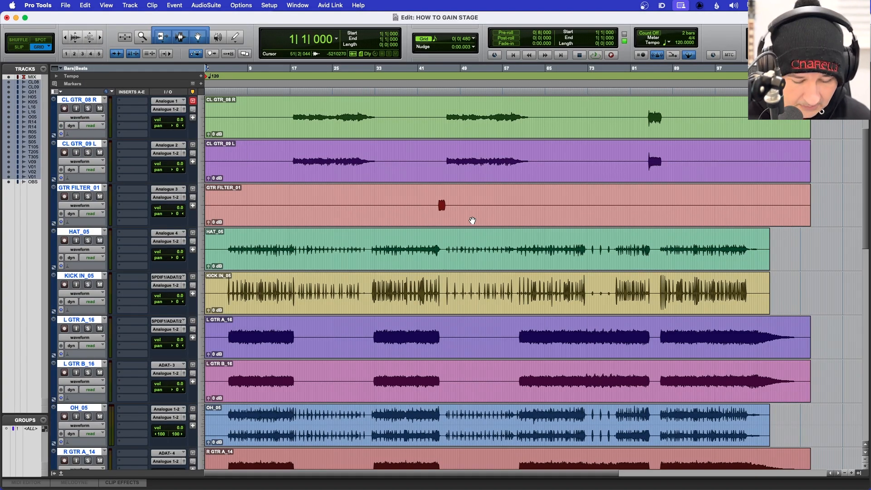
key("super+bracketleft")
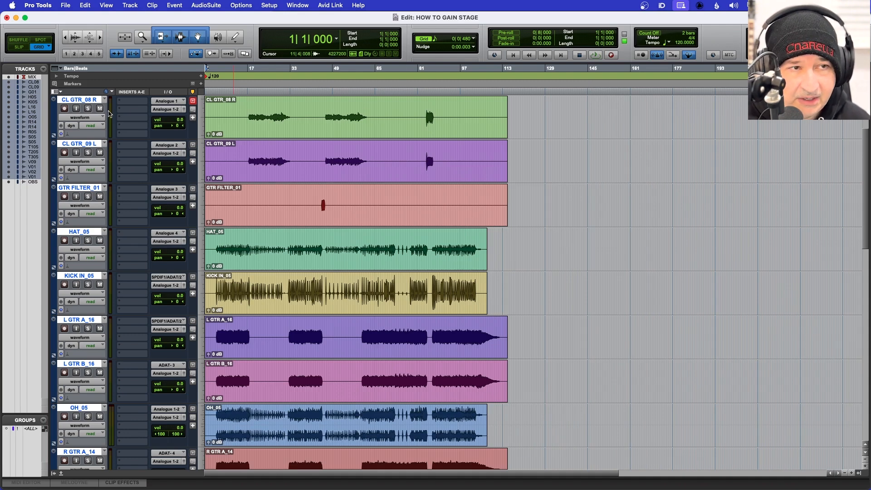
left_click(72, 102)
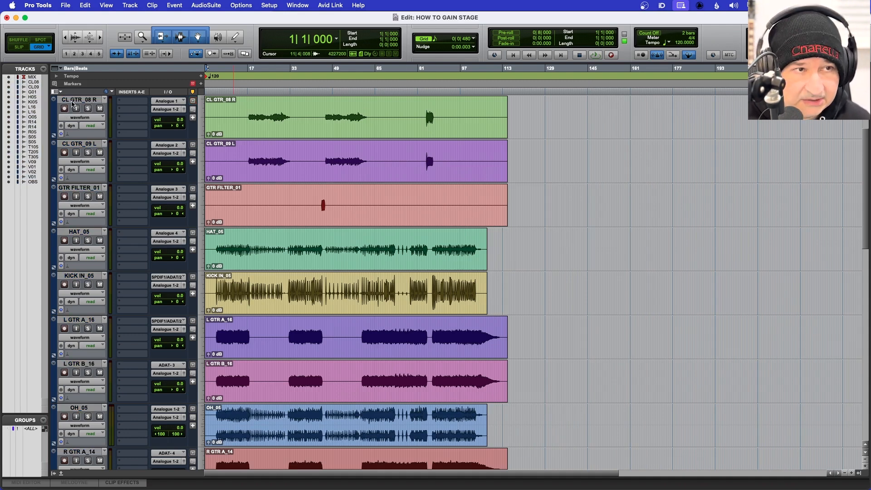
Move KICK IN_05 to the head of the audio tracks, followed by SN TOP_05 and SN BOT_05 in that order
scroll(246, 141, "up", 2)
scroll(247, 139, "down", 2)
scroll(246, 138, "up", 2)
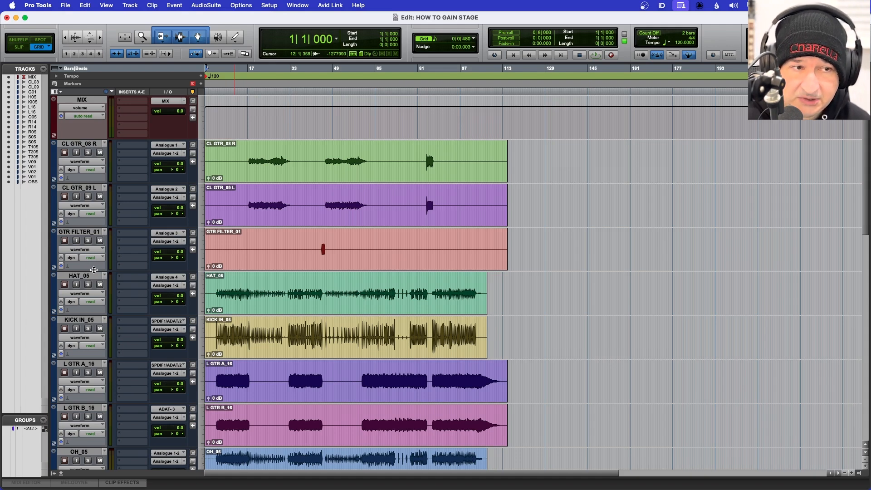
left_click_drag(79, 320, 74, 157)
scroll(87, 293, "down", 7)
left_click(79, 363)
left_click(80, 320, "shift")
left_click_drag(80, 320, 93, 170)
scroll(94, 171, "up", 7)
left_click(86, 232)
left_click_drag(86, 232, 86, 164)
Move the T1_05, T2_05 and T3_05 tom tracks together to directly below the snare tracks
scroll(86, 268, "down", 8)
left_click(86, 319)
left_click(85, 407, "shift")
left_click_drag(86, 408, 117, 262)
scroll(98, 111, "up", 8)
scroll(102, 241, "down", 2)
scroll(73, 182, "up", 2)
Place HAT_05, OH_05 and ROOM_05 below the tom tracks, and move the MIX track down to just above OBS
scroll(86, 326, "down", 5)
left_click_drag(83, 363, 89, 267)
scroll(93, 305, "down", 5)
left_click_drag(84, 320, 91, 182)
scroll(86, 218, "down", 8)
scroll(73, 241, "up", 8)
scroll(73, 242, "down", 7)
left_click_drag(83, 232, 98, 111)
scroll(97, 111, "up", 8)
left_click_drag(98, 111, 109, 350)
scroll(110, 348, "up", 4)
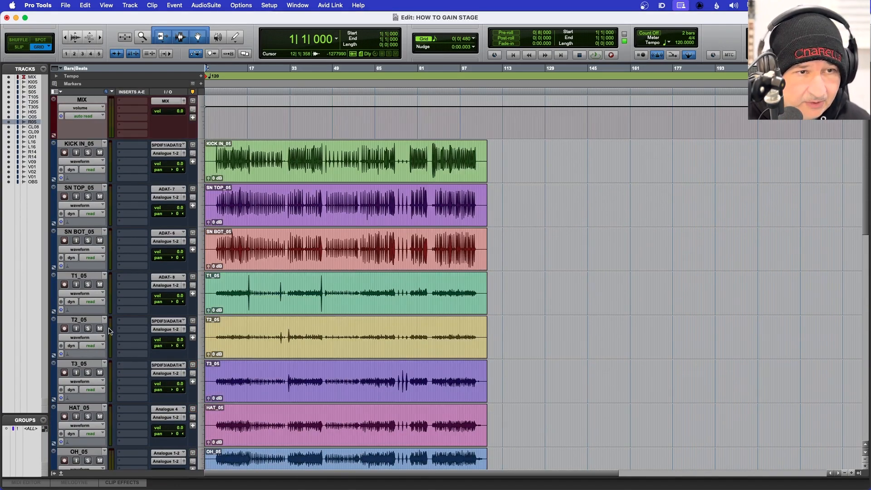
scroll(110, 348, "down", 15)
scroll(109, 331, "down", 7)
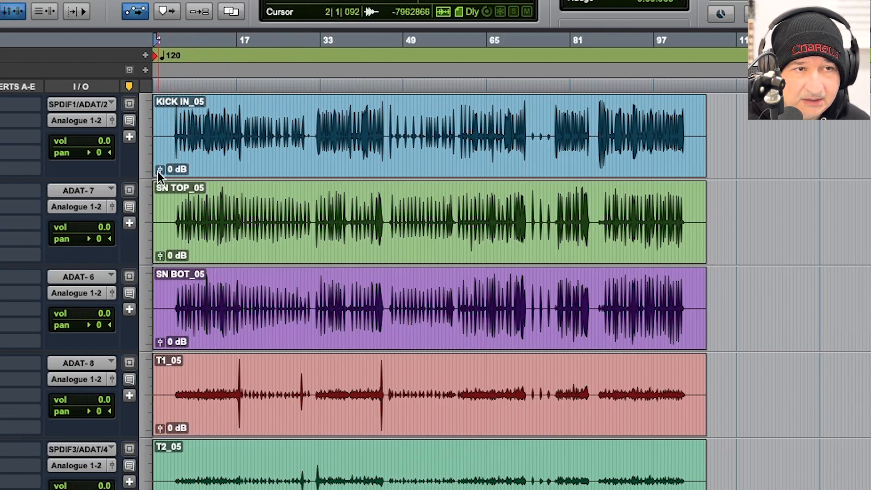
Lower the KICK IN_05 clip gain to -2.8 dB and check its waveform height and soloed playback level
left_click_drag(159, 170, 159, 173)
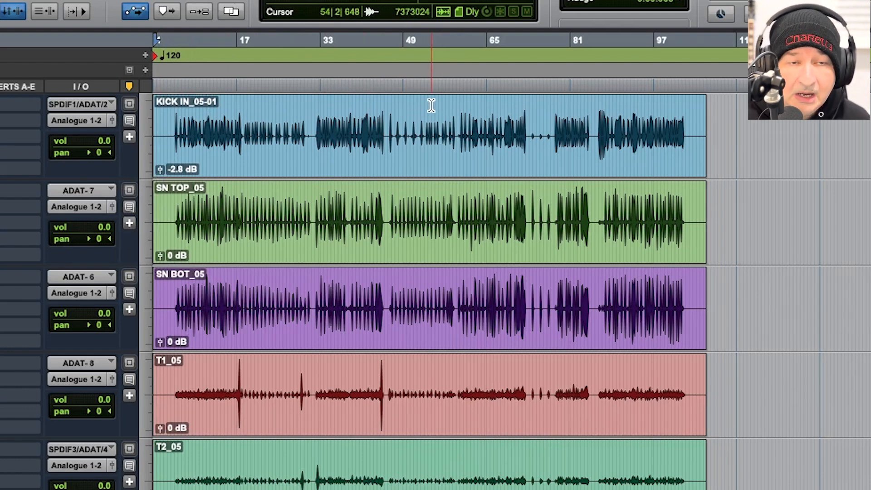
left_click_drag(412, 116, 532, 123)
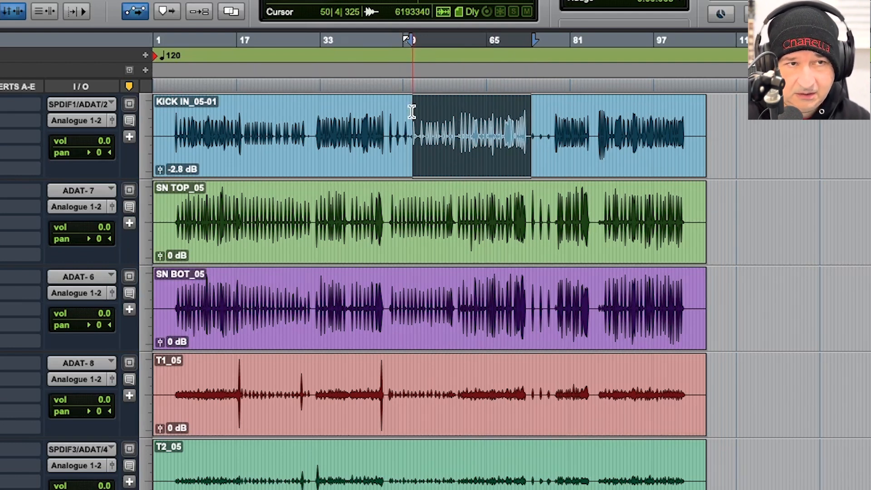
left_click_drag(347, 130, 538, 134)
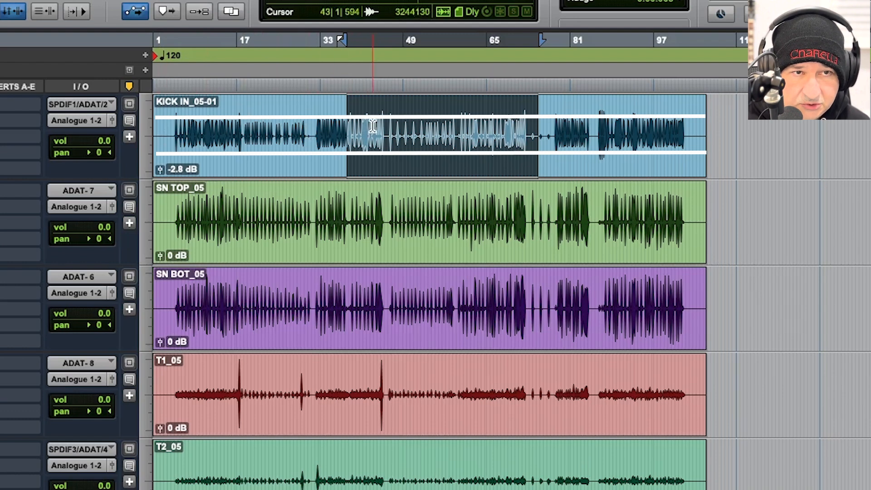
left_click(338, 128)
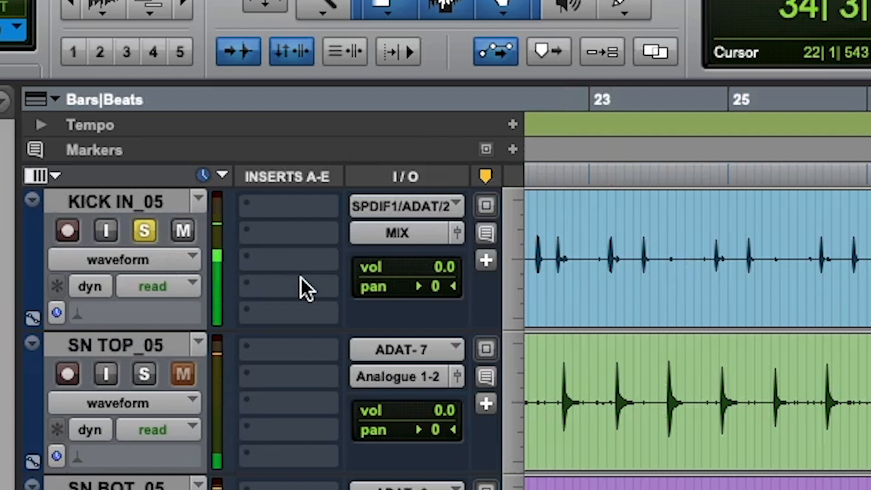
key("space")
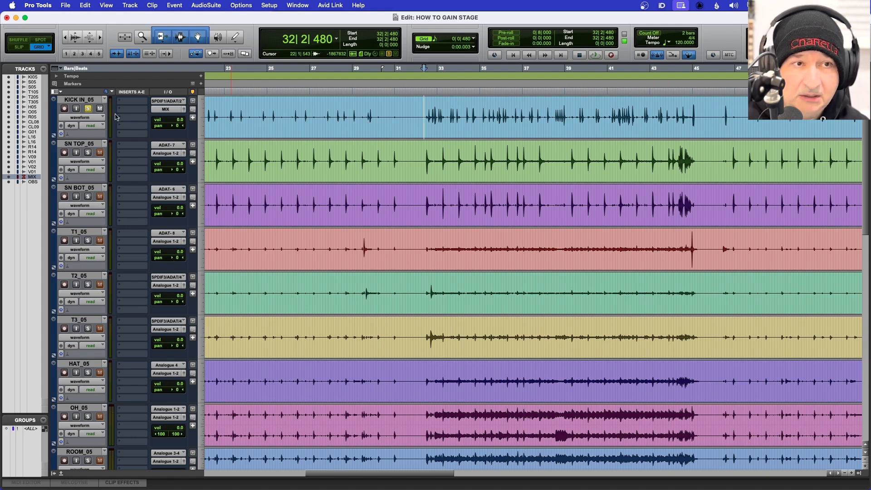
Lower the clip gain of the whole KICK IN_05 clip to -12.3 dB
key("super+bracketleft")
key("super+bracketleft")
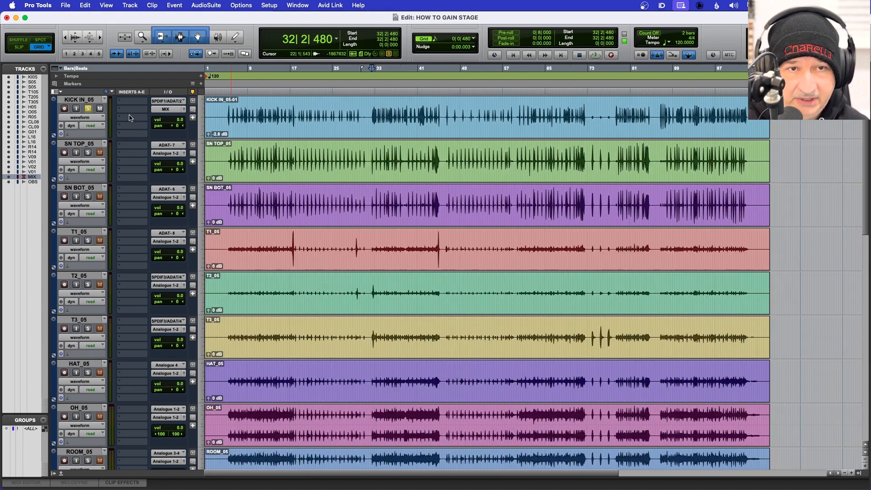
key("super+bracketleft")
left_click(206, 133)
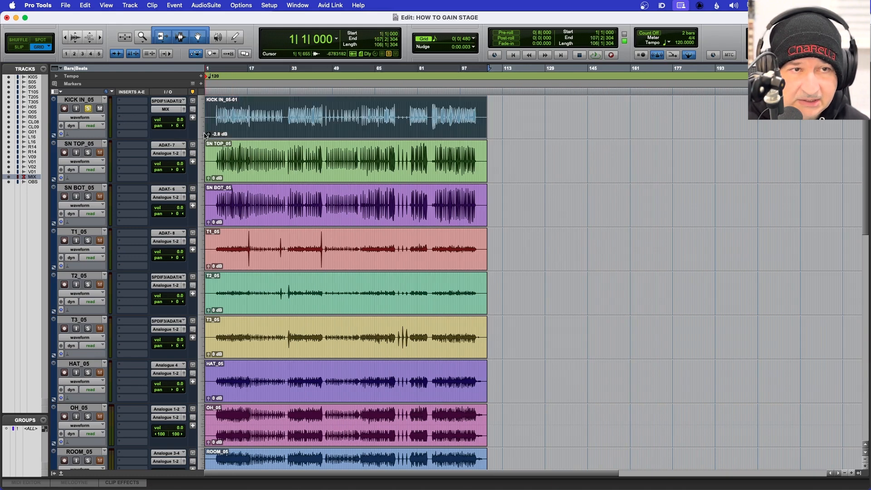
left_click_drag(207, 134, 210, 141)
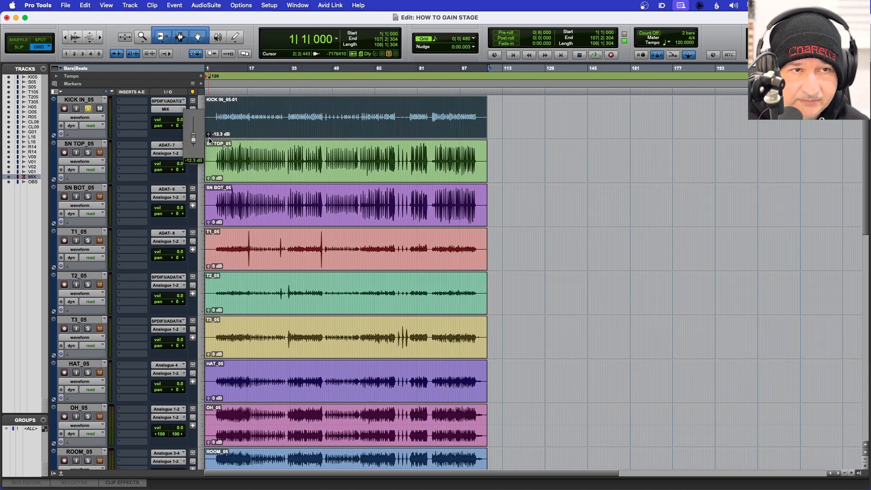
Examine the size of the reduced kick waveform up close and across the song, and audition the soloed kick from bar 32
left_click(245, 115)
key("super+bracketright")
key("super+bracketright")
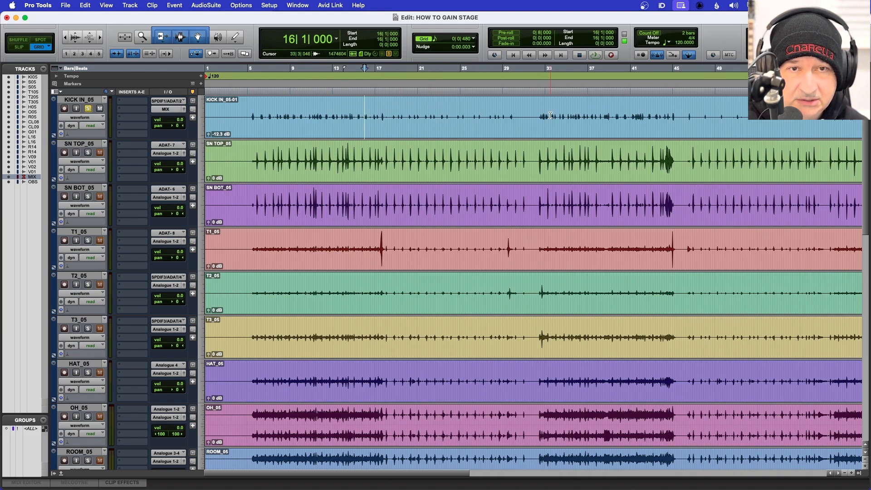
scroll(521, 114, "right", 3)
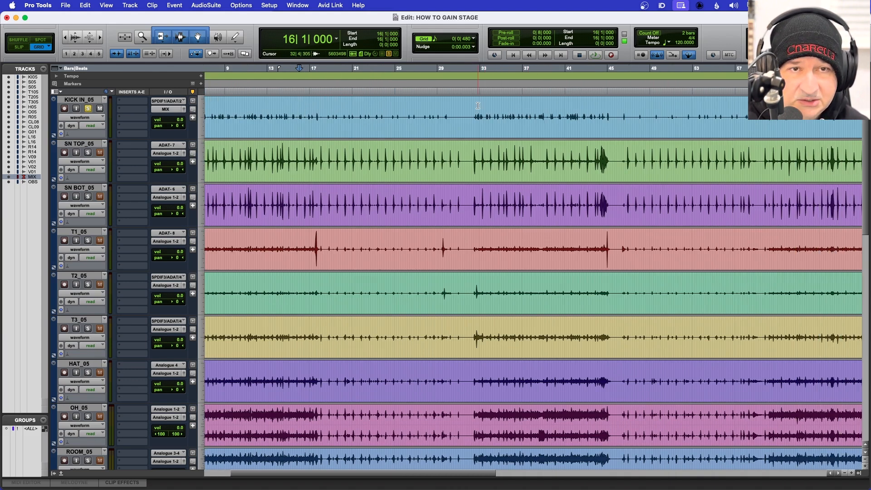
key("r")
key("r")
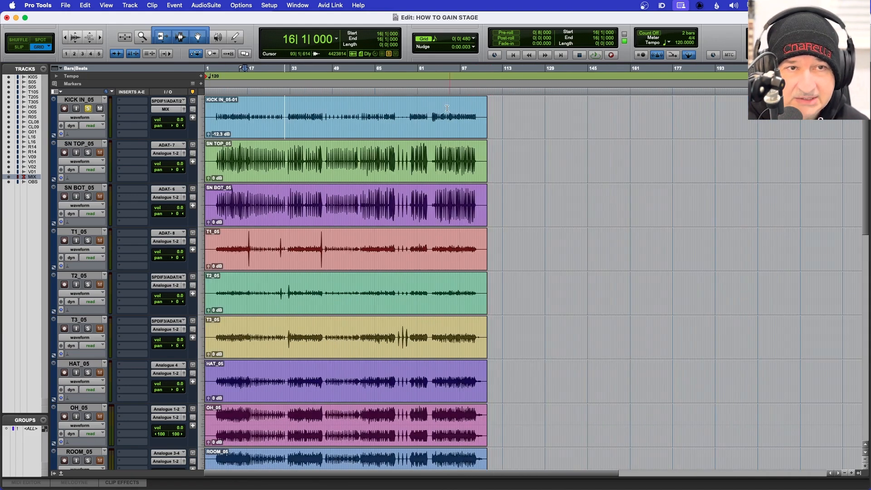
left_click(288, 110)
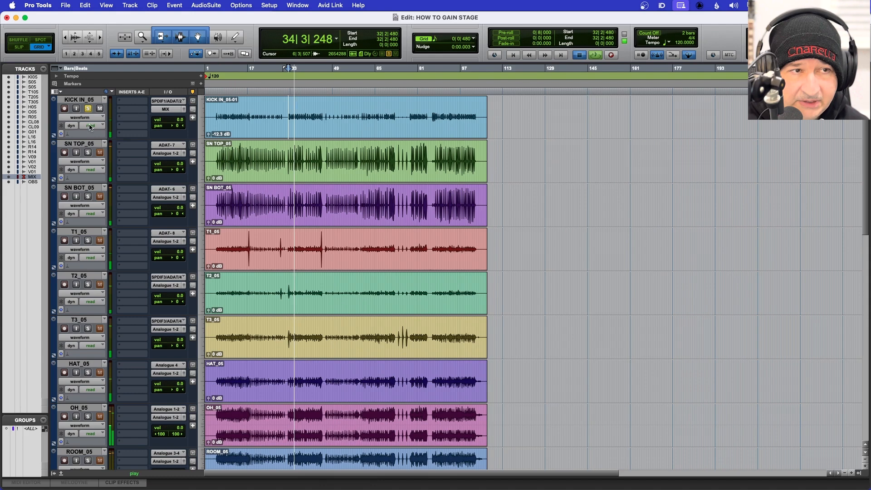
key("space")
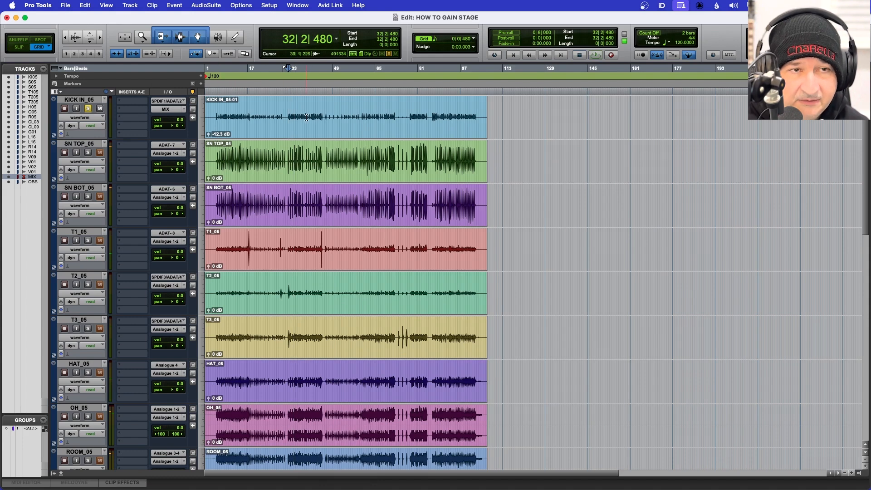
Set the clip gain of KICK IN_05 to -2.8 dB and of SN TOP_05 to -3.8 dB
left_click_drag(208, 135, 209, 124)
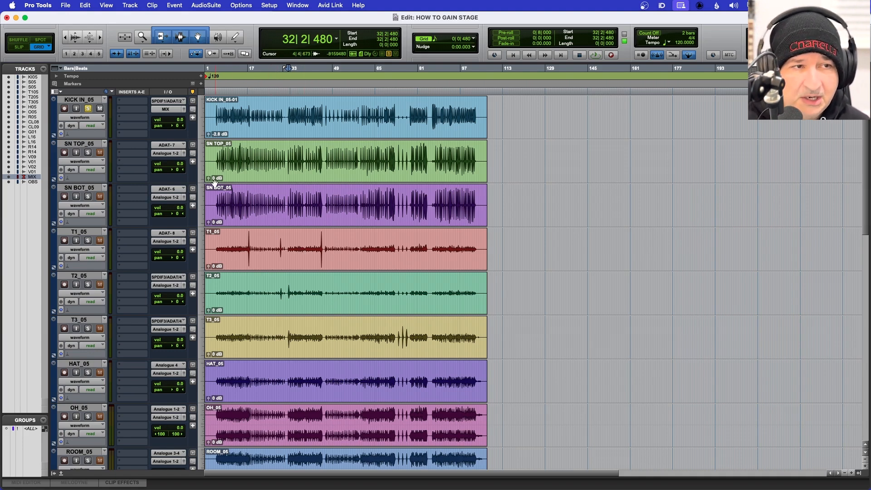
left_click_drag(208, 178, 210, 181)
scroll(209, 224, "down", 1)
left_click_drag(209, 224, 211, 223)
left_click(209, 223, "alt")
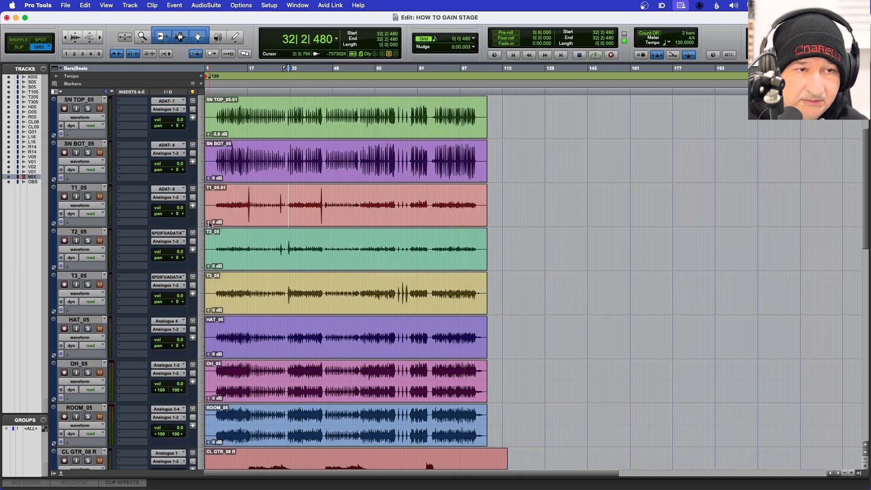
Set the clip gain of SN BOT_05 and T1_05 to -3.8 dB and of T2_05 to +2.6 dB
left_click_drag(208, 178, 208, 181)
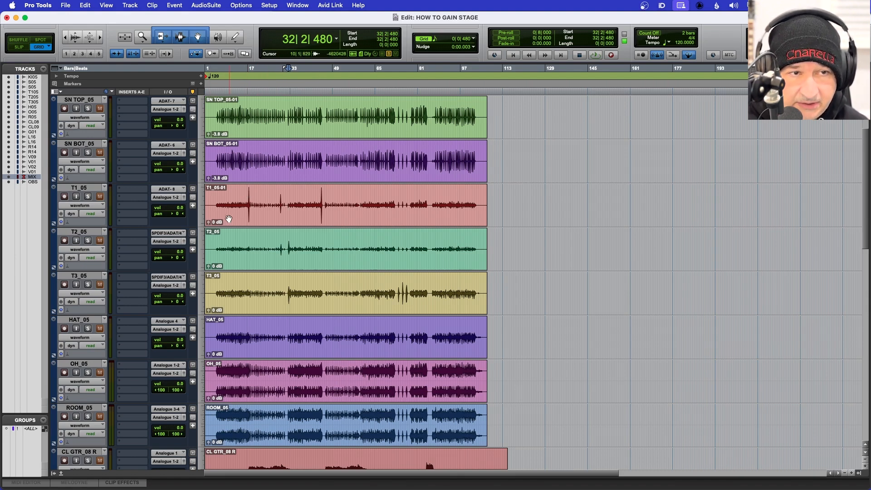
left_click_drag(208, 223, 208, 225)
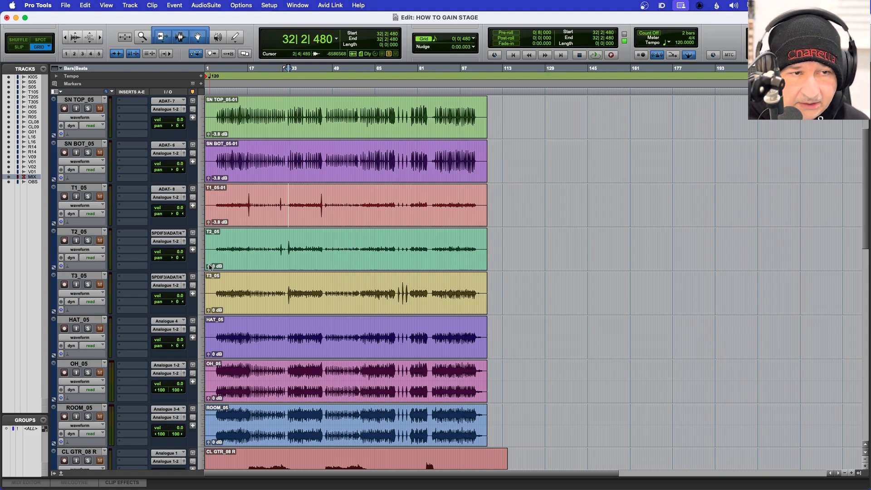
left_click_drag(209, 267, 209, 267)
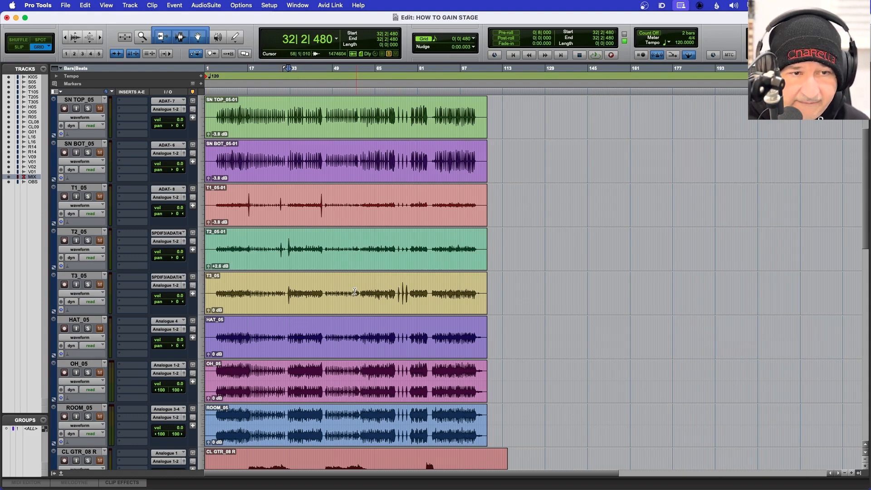
Set the clip gain of HAT_05 to +2.6 dB, OH_05 to -4.6 dB and ROOM_05 to -3.8 dB
scroll(355, 292, "down", 2)
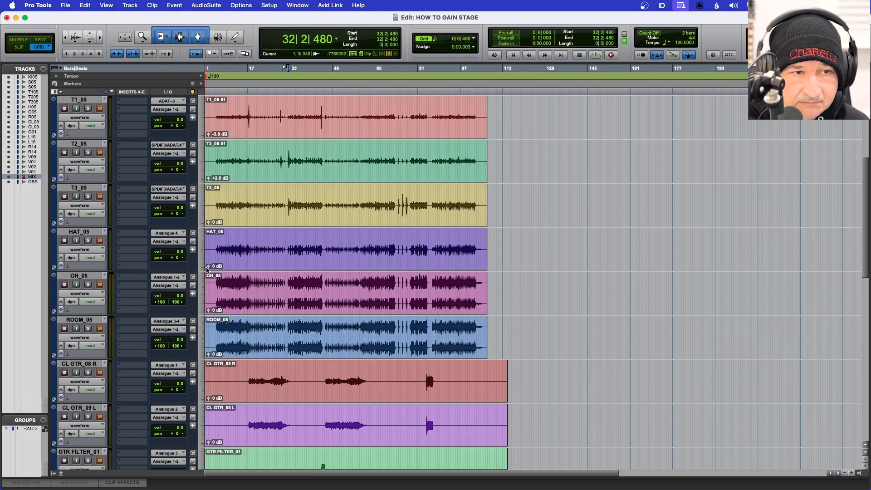
left_click_drag(207, 267, 208, 268)
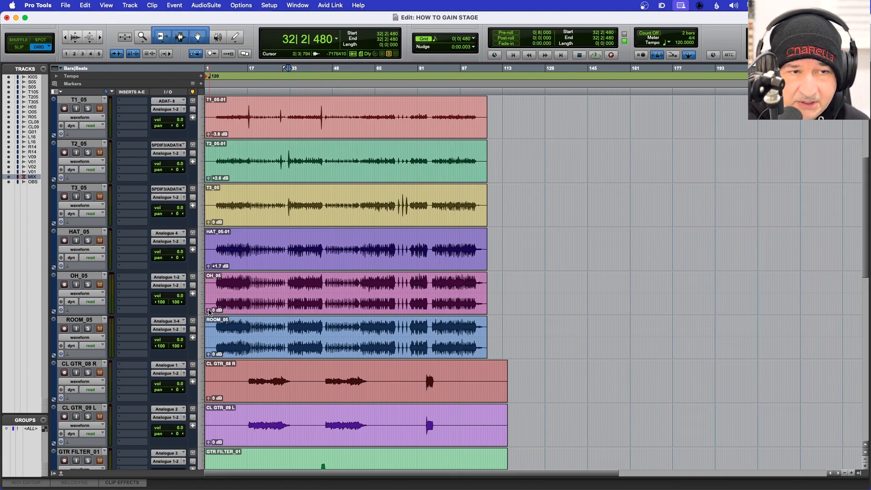
left_click_drag(209, 313, 208, 314)
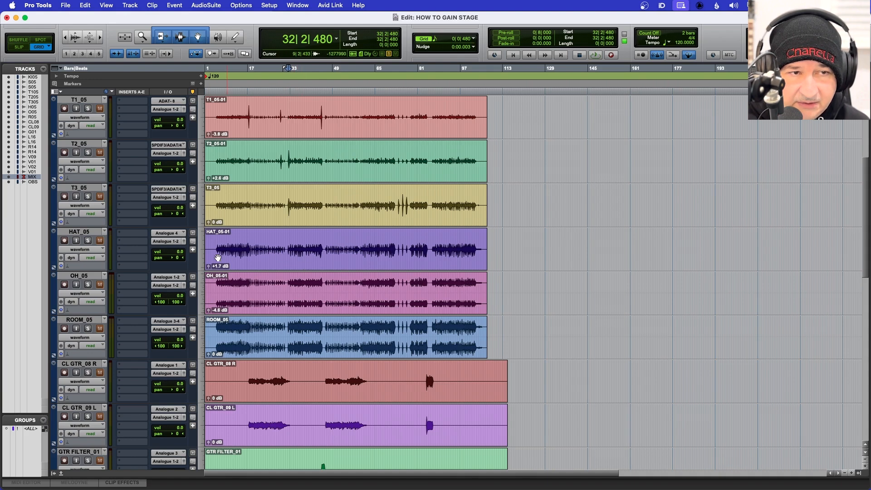
left_click_drag(209, 267, 209, 265)
left_click_drag(209, 354, 210, 359)
Move the CL GTR_09 L track above CL GTR_08 R and set the clip gain of both to +4.4 dB
scroll(80, 332, "down", 1)
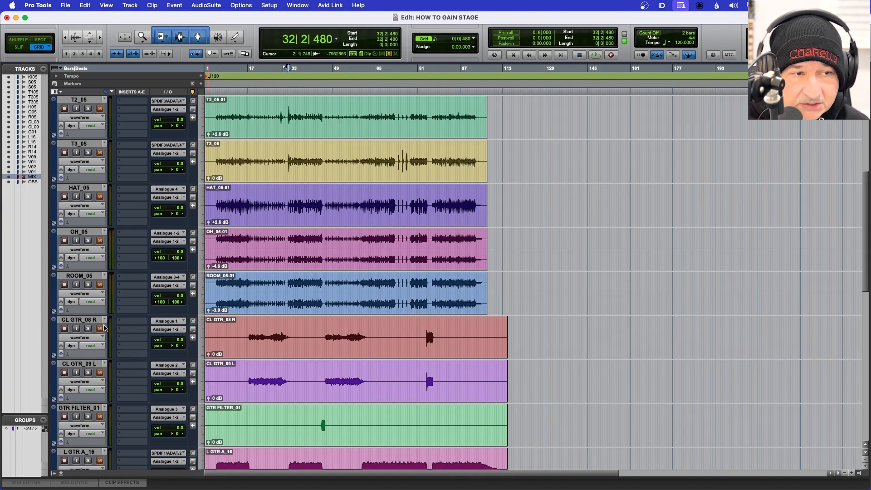
left_click_drag(91, 365, 84, 319)
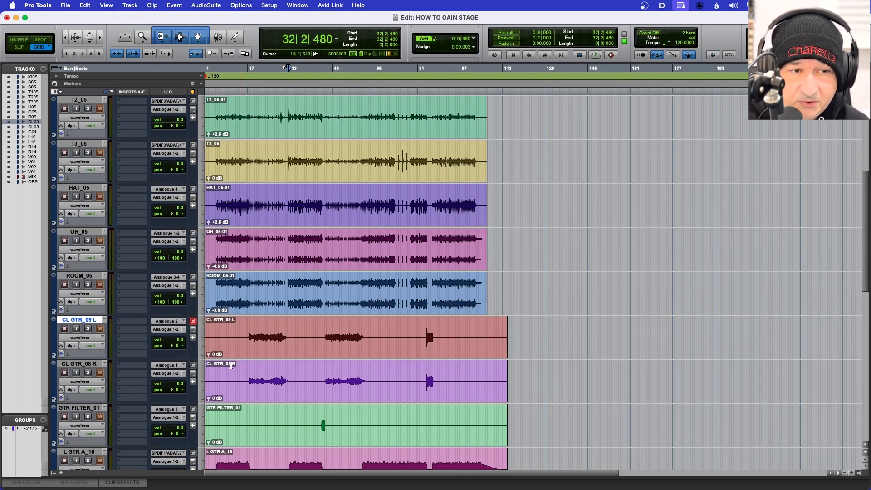
left_click_drag(209, 355, 209, 355)
left_click_drag(209, 399, 209, 396)
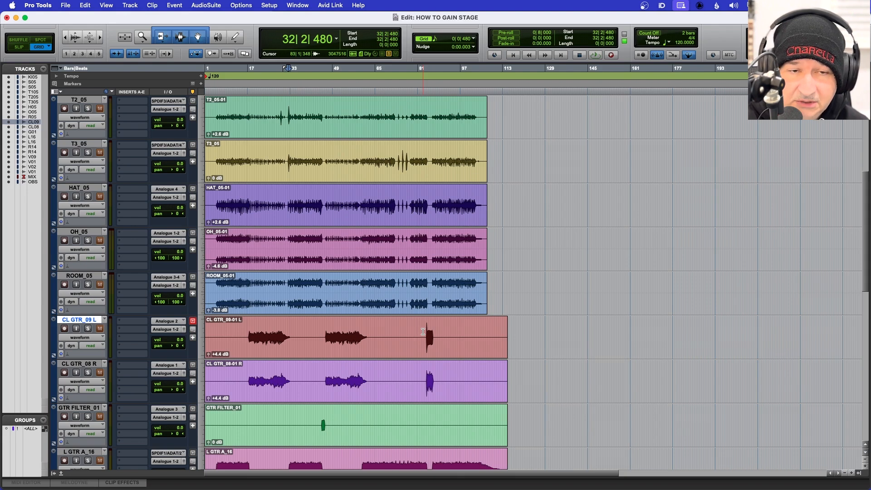
Set the clip gain of GTR FILTER_01 to +1.7 dB
scroll(425, 332, "down", 2)
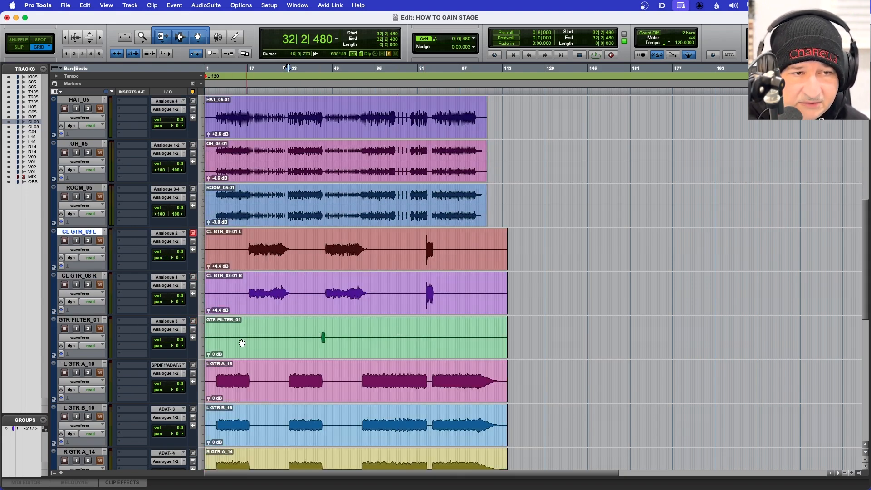
left_click_drag(208, 355, 208, 355)
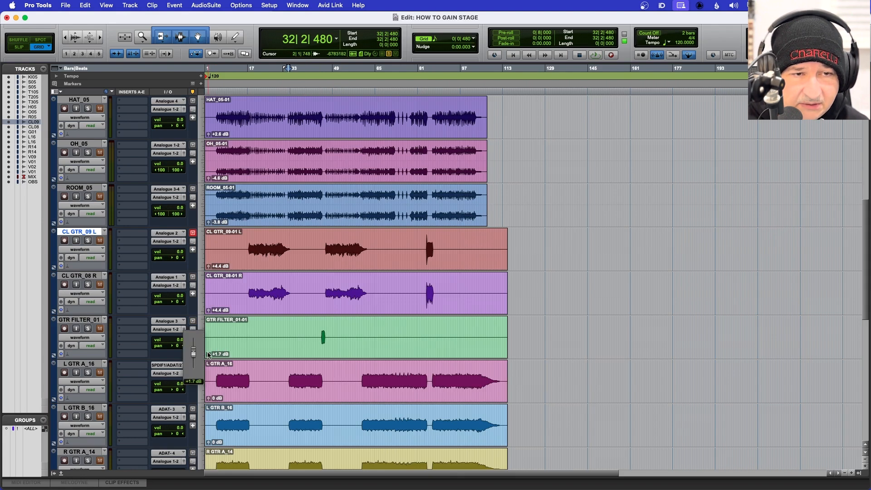
scroll(208, 355, "down", 1)
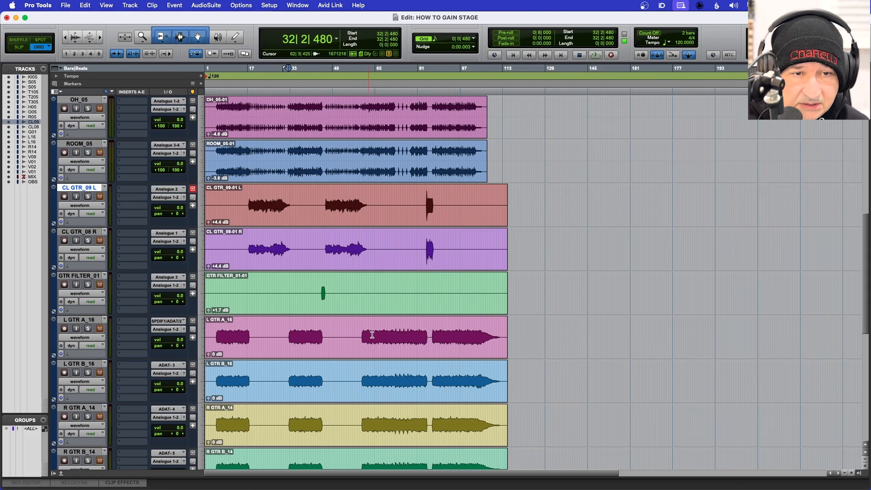
Set the clip gain of VOC CH_09 to -2.8 dB and of VOC DBL_01 to -1.8 dB
scroll(371, 356, "down", 3)
scroll(359, 311, "down", 1)
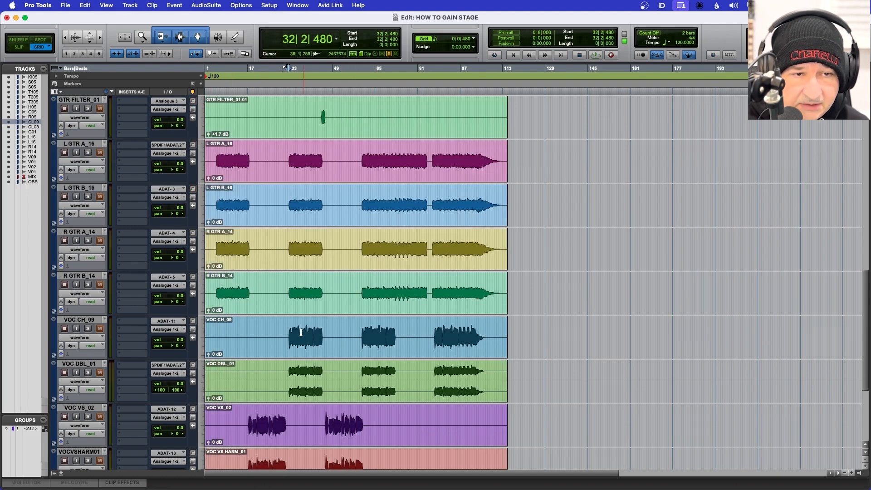
left_click_drag(209, 356, 208, 358)
scroll(208, 357, "down", 1)
scroll(226, 373, "down", 1)
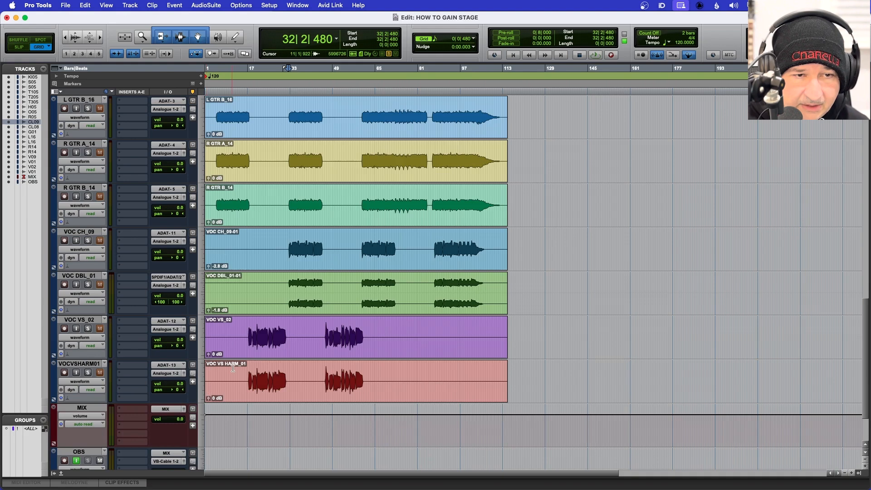
Set the clip gain of both VOC VS_02 and VOC VS HARM_01 to -1.8 dB
left_click_drag(209, 354, 209, 358)
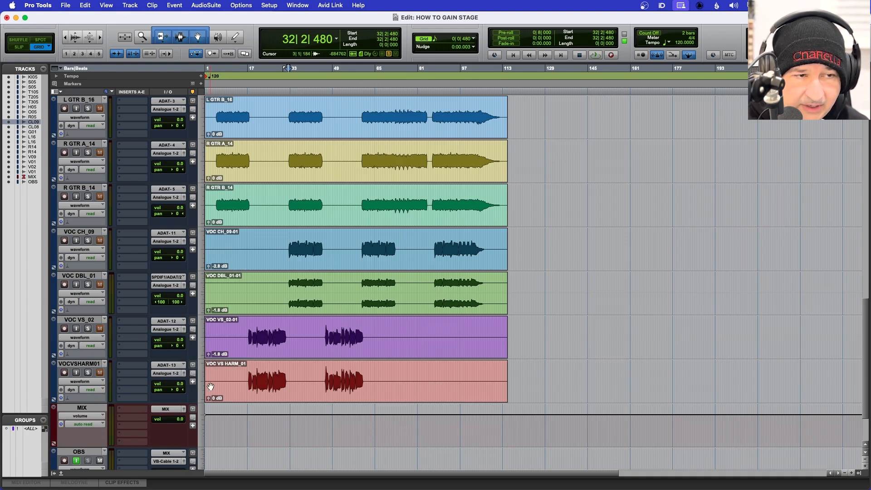
left_click_drag(209, 398, 209, 400)
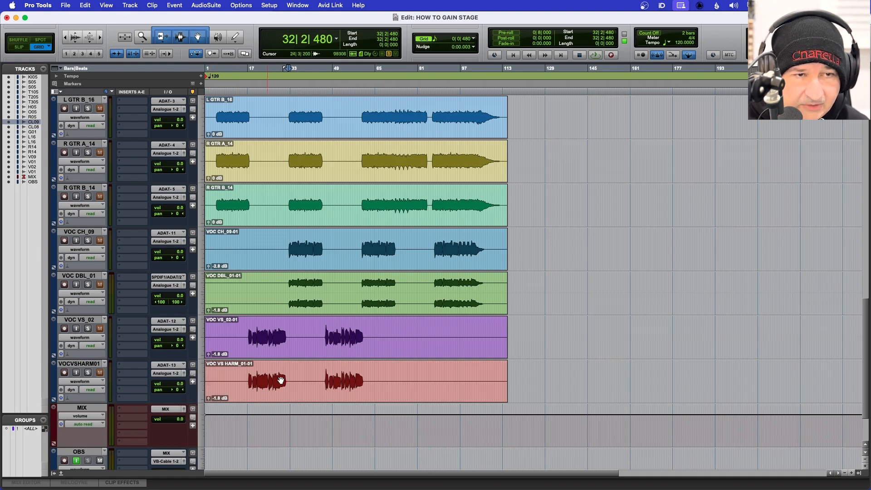
scroll(284, 378, "down", 2)
scroll(284, 378, "up", 20)
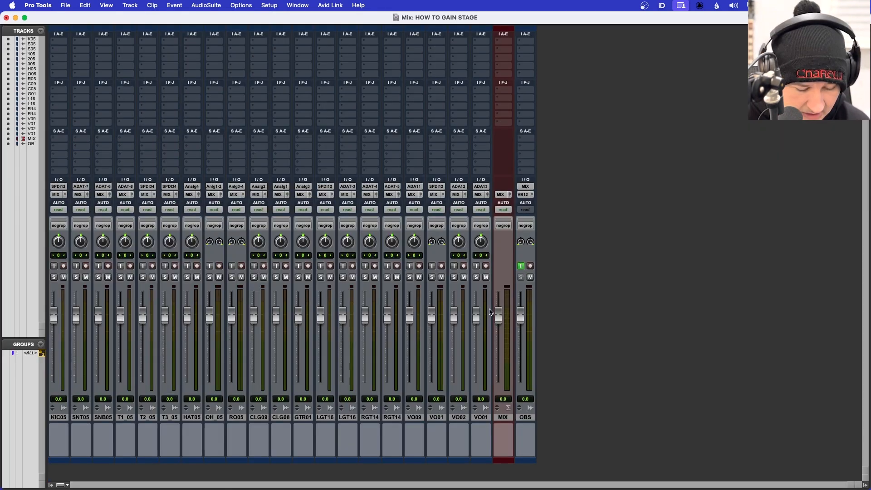
Pull all mixer faders down to -∞ together using the <ALL> group, and leave the group switched off
key("super+equal")
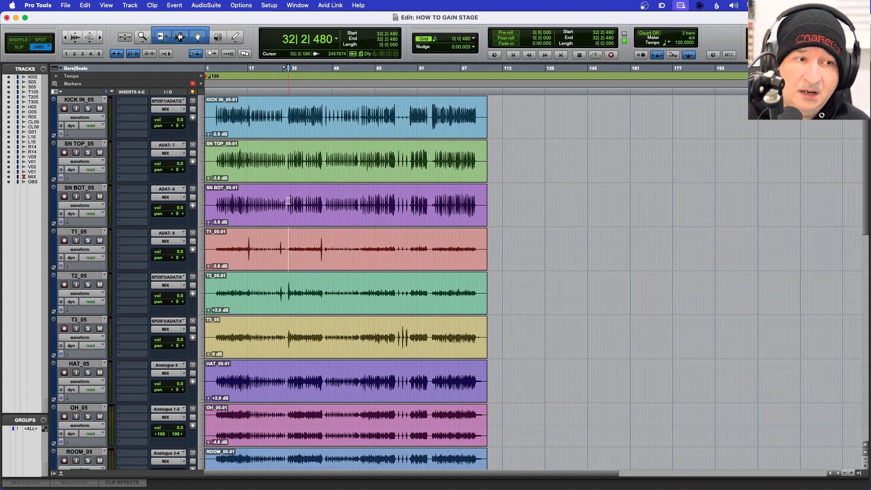
key("super+equal")
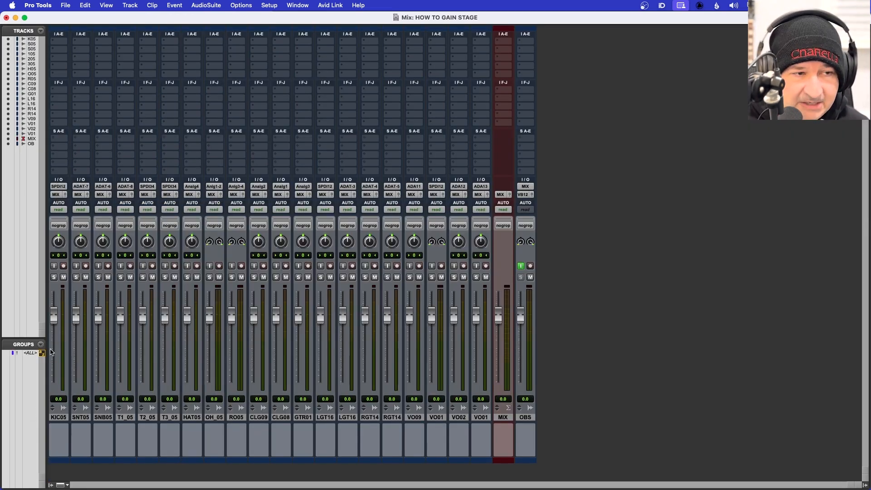
right_click(27, 356)
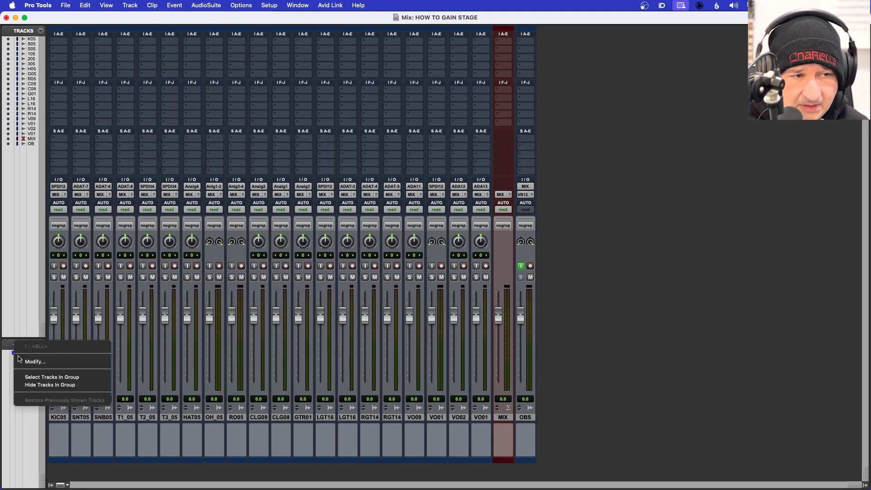
left_click(6, 370)
left_click(30, 353)
left_click_drag(55, 321, 54, 391)
left_click(28, 356)
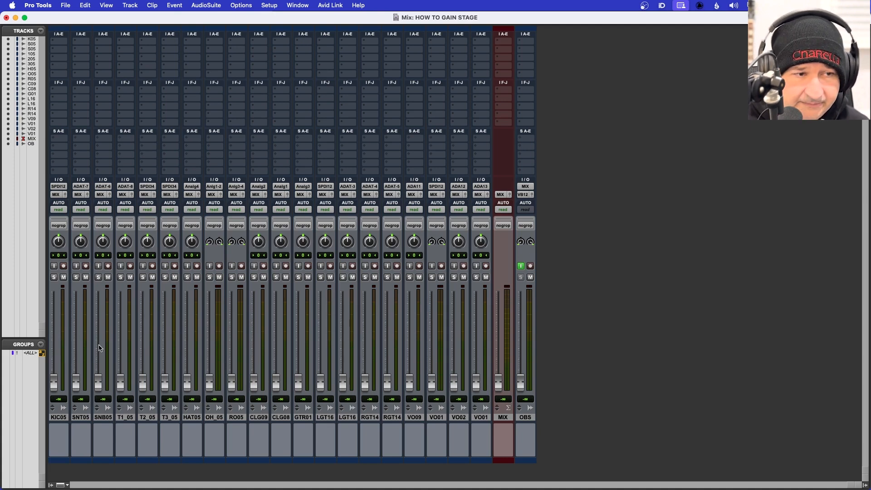
Bring the KIC05 fader up to unity and fine-tune it to -3.0 dB
key("space")
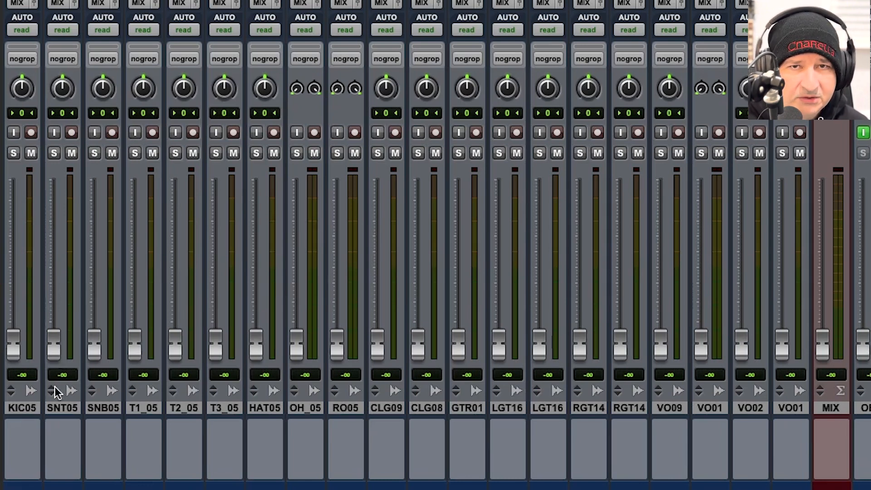
left_click(16, 357, "alt")
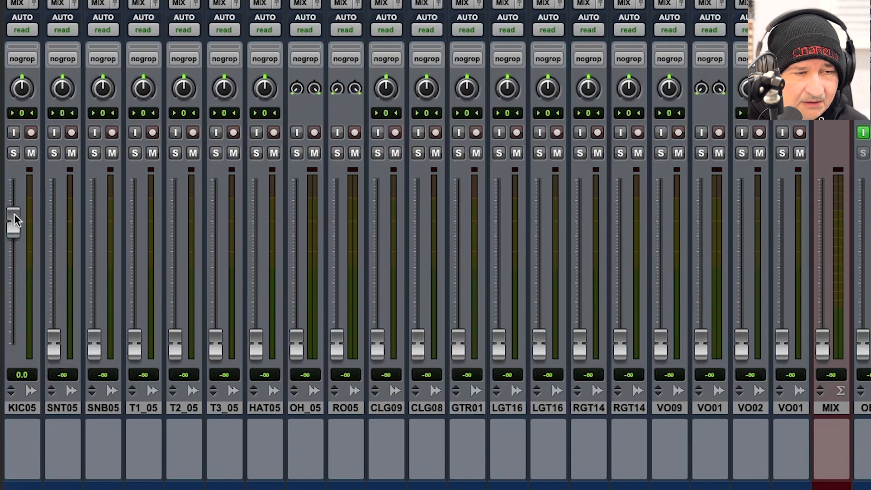
left_click_drag(14, 224, 15, 245)
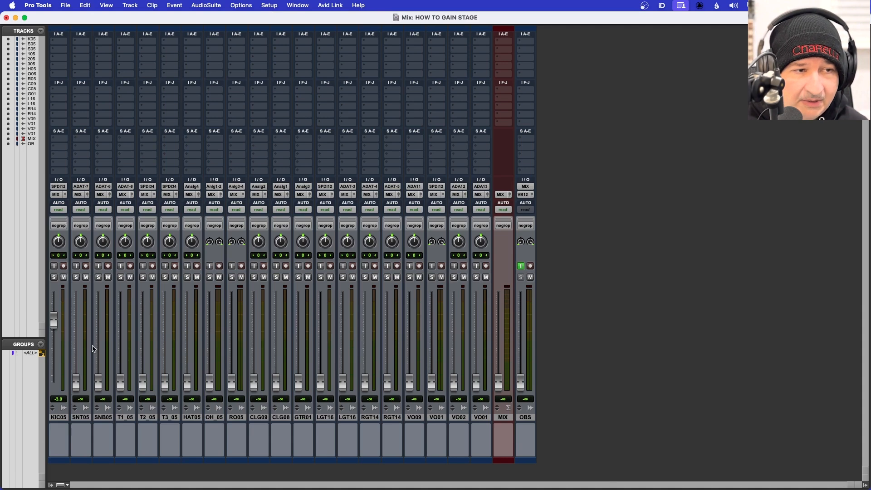
Play the song from just before bar 33 with the MIX and OBS faders reset to 0.0 dB
key("super+equal")
left_click(284, 109)
key("space")
key("super+equal")
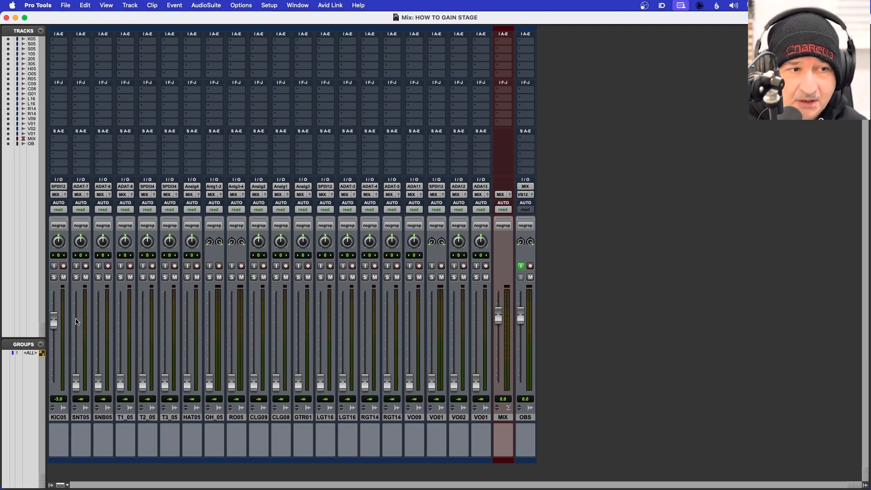
Insert SSLChannel in the kick's first insert slot, engage its high-pass filter and boost the HF, HMF, LMF and LF bands
left_click(60, 42)
left_click(71, 20)
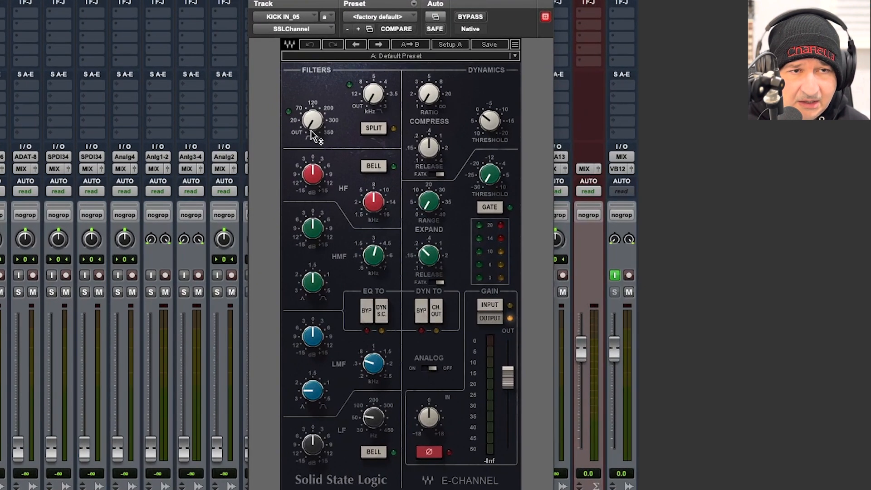
left_click_drag(313, 136, 311, 143)
left_click_drag(312, 174, 312, 160)
left_click_drag(315, 447, 314, 436)
left_click_drag(312, 237, 312, 227)
left_click(314, 341)
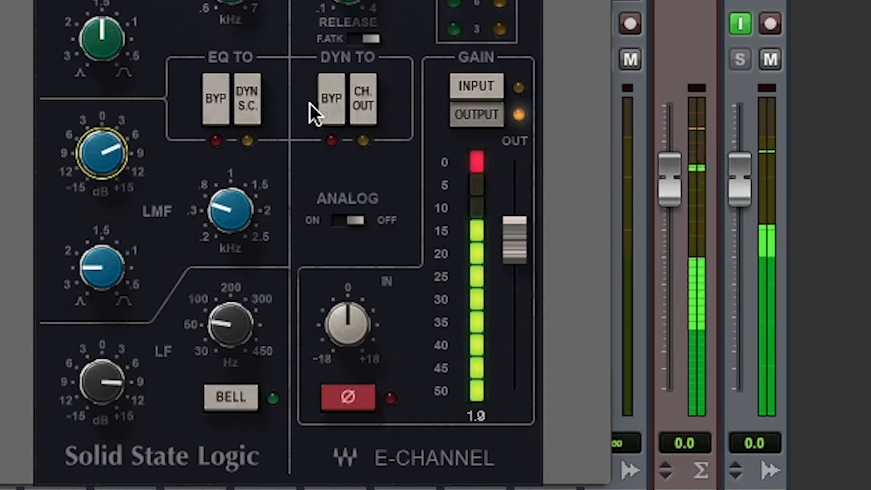
Replay the kick, lower the SSLChannel output to -5.0 dB and clear the channel and plug-in clip indicators
key("space")
left_click(487, 167)
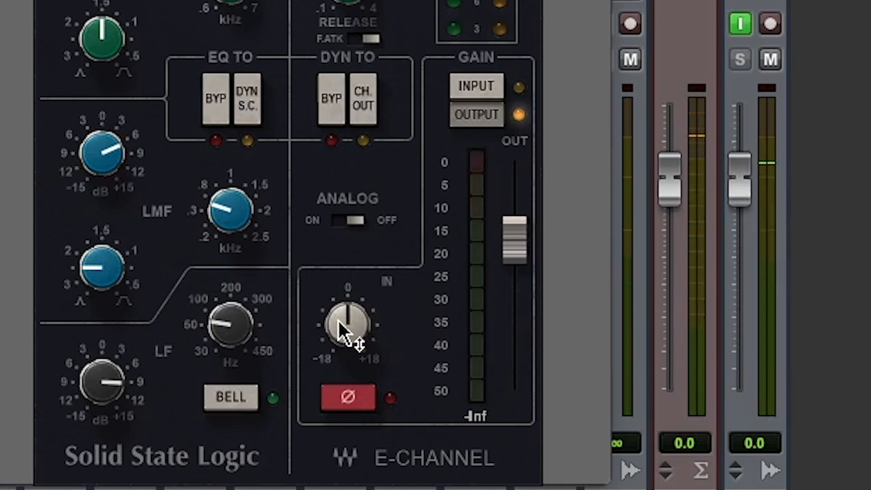
mouse_move(344, 329)
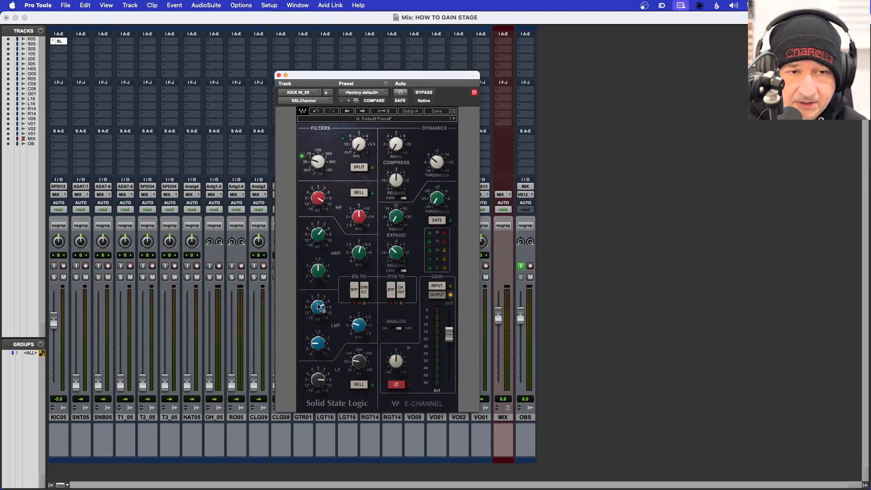
key("space")
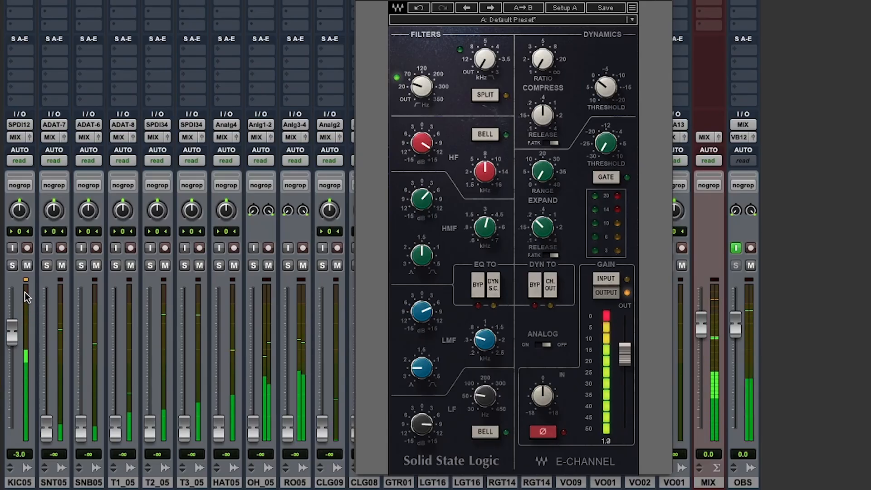
left_click(26, 280)
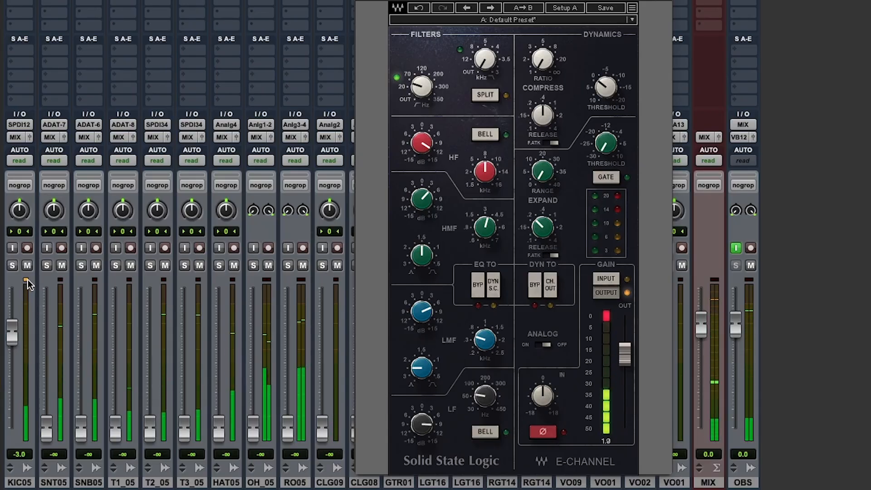
left_click_drag(621, 347, 621, 363)
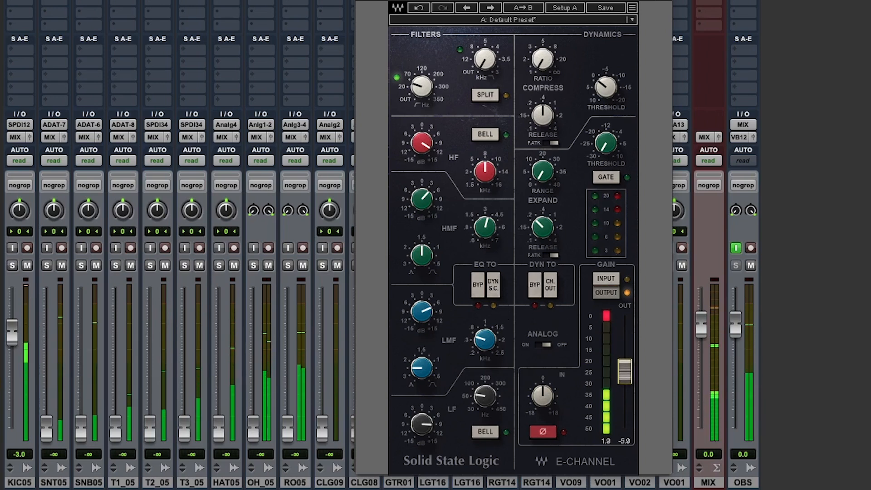
left_click(607, 317)
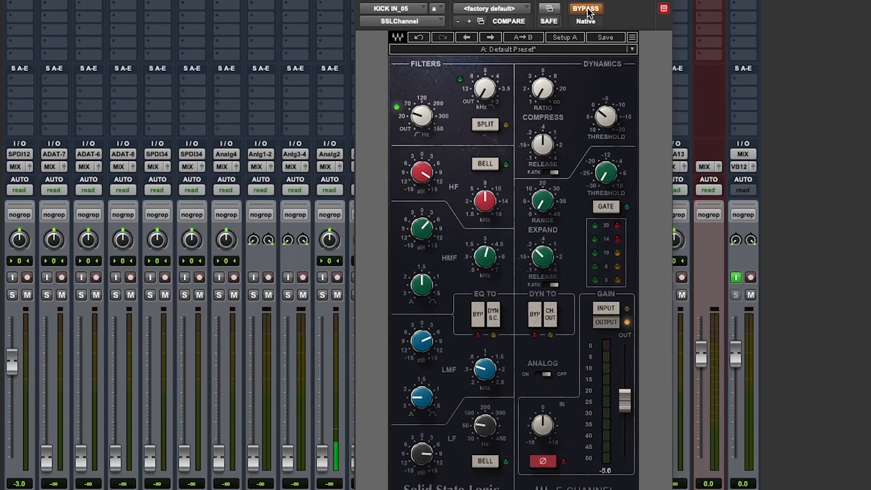
Toggle the SSLChannel bypass to compare the kick's level with and without the EQ
left_click(585, 8)
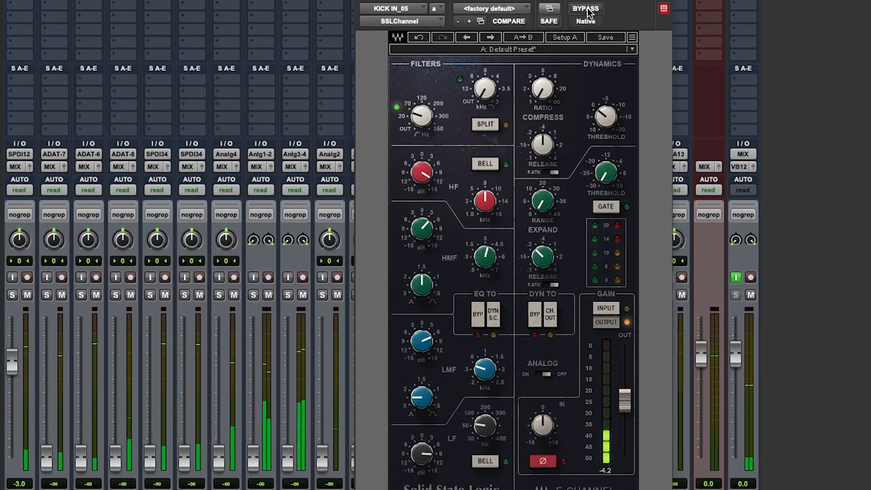
left_click(586, 8)
left_click(585, 8)
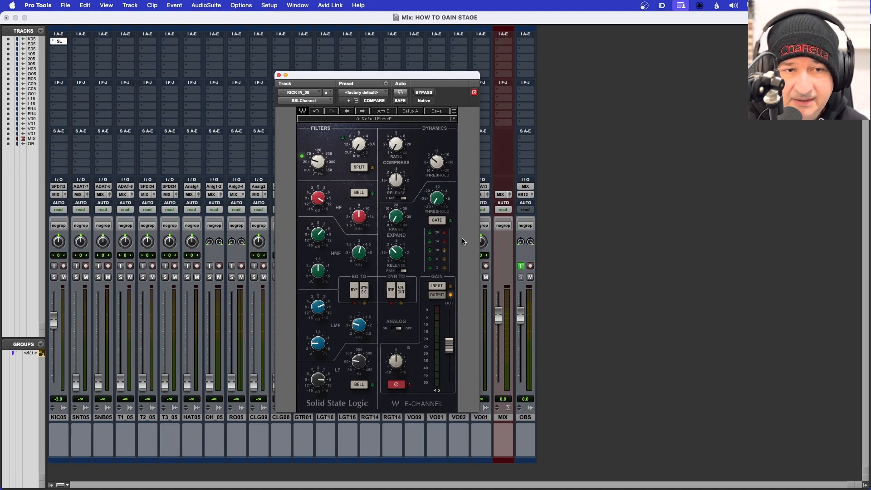
Raise the SSLChannel output closer to 0 dB, fine-tune it during playback and clear the plug-in's clip indicator
left_click_drag(448, 345, 449, 336)
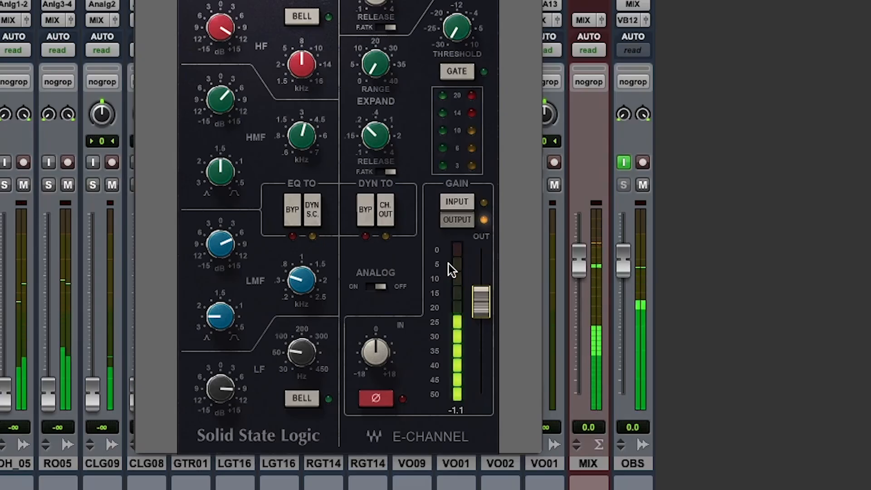
left_click_drag(486, 308, 478, 307)
left_click(457, 250)
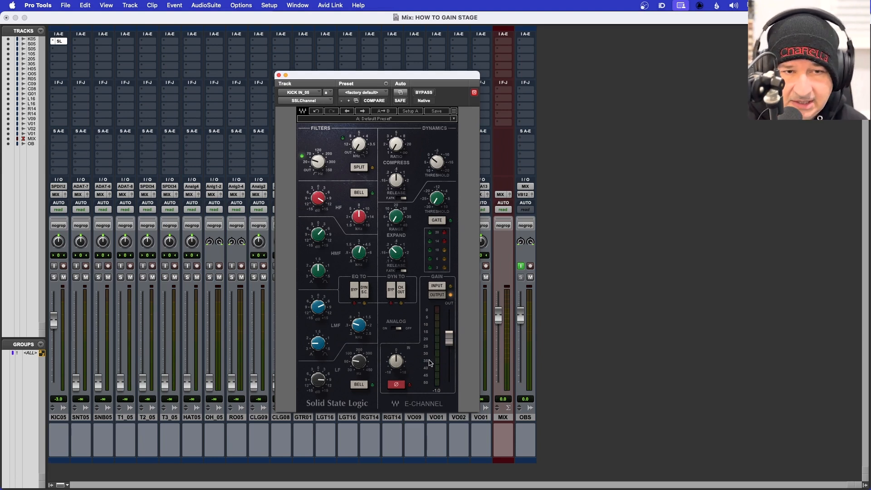
Push the SSLChannel output well up, clear the OBS track's clip indicator, and bring the output back down
left_click_drag(449, 341, 449, 325)
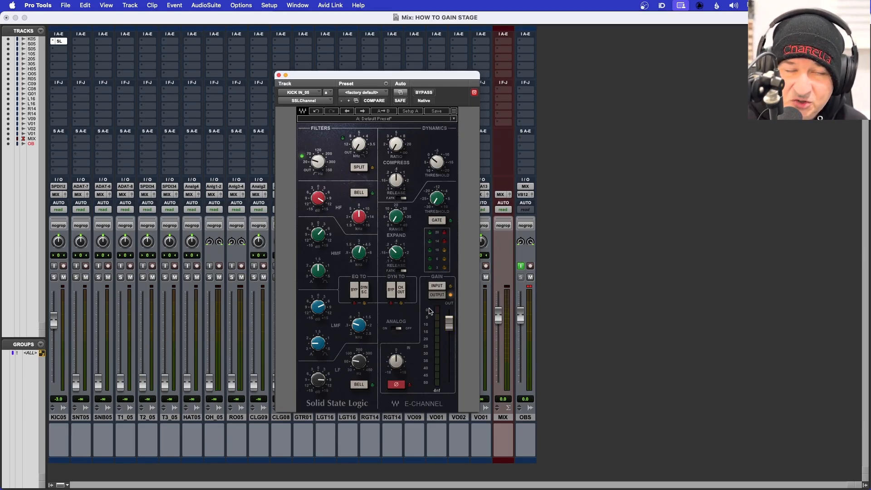
left_click(531, 290)
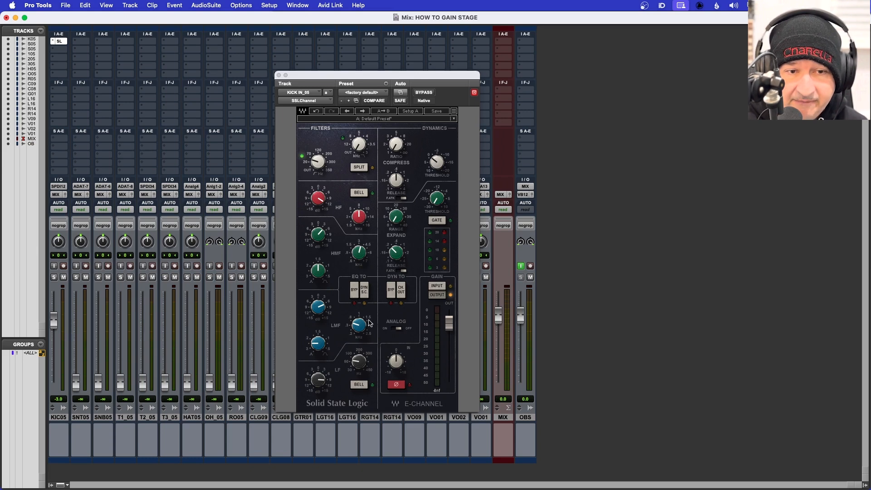
left_click_drag(451, 327, 451, 340)
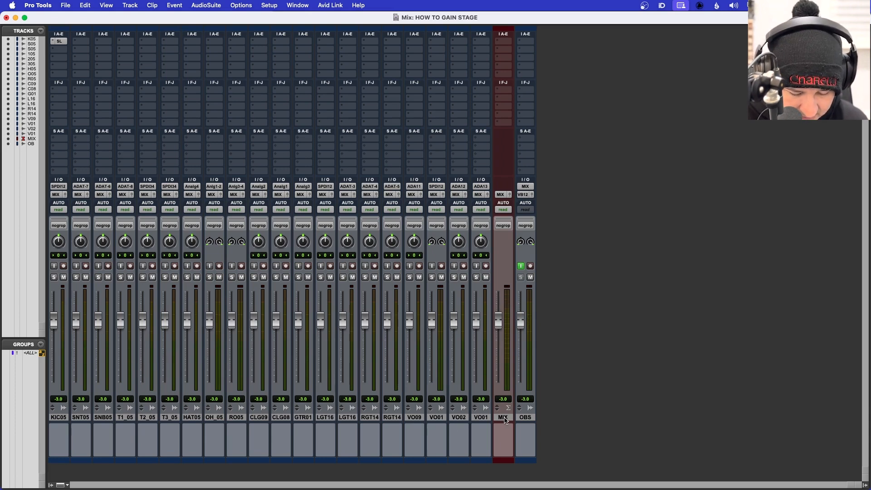
Switch the mixer to wide channel strips and set the MIX fader to -2.2 dB and the OBS and VOCVSH01 faders to 0.0 dB
key("super+alt+m")
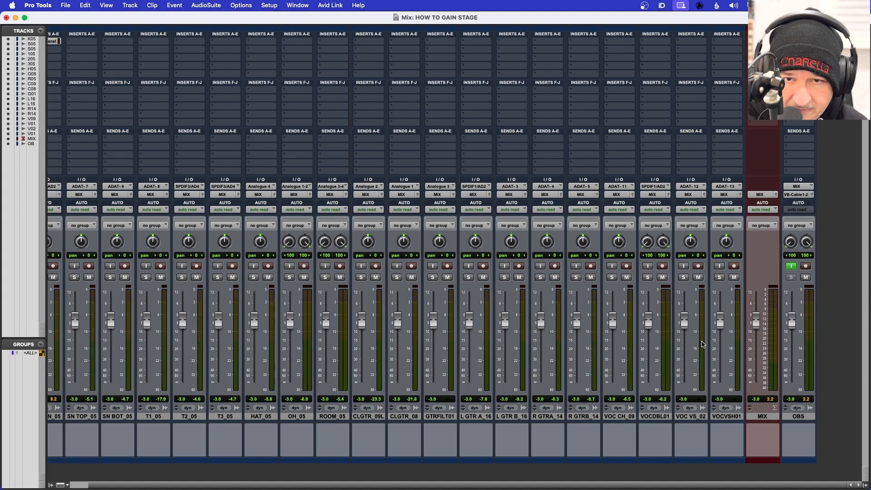
left_click(756, 325, "alt")
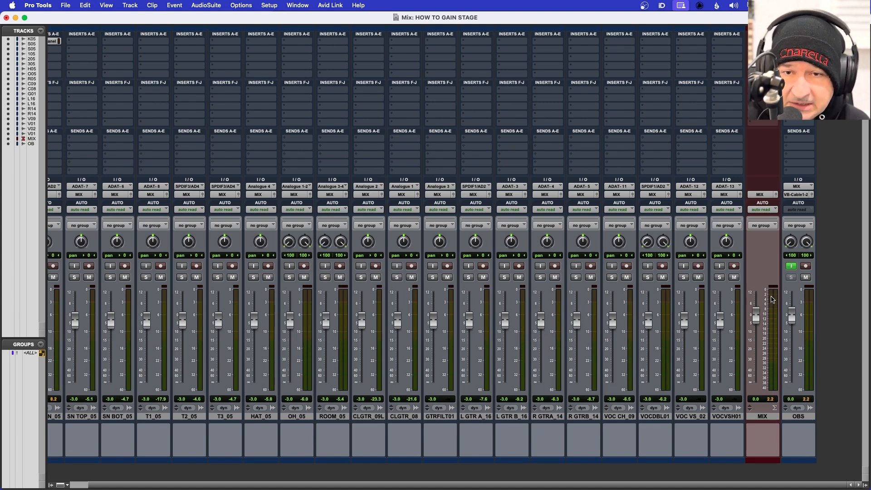
left_click_drag(754, 318, 756, 321)
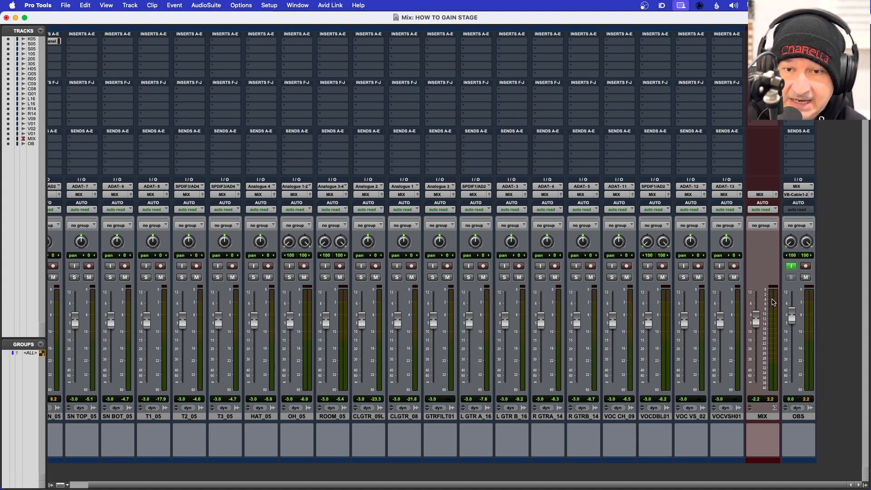
left_click(721, 321, "alt")
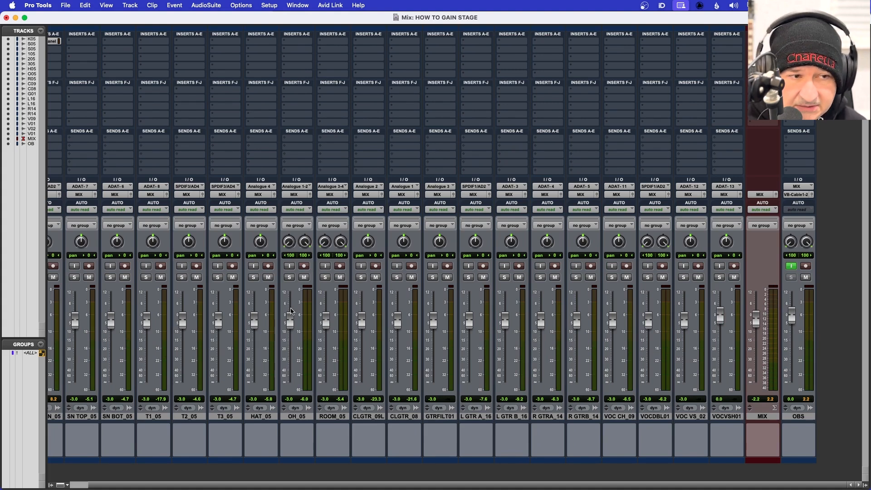
Reset all grouped faders to 0.0 dB, turn off the ALL group and clear the OBS track's clip indicator
left_click(111, 322, "alt")
left_click(33, 354)
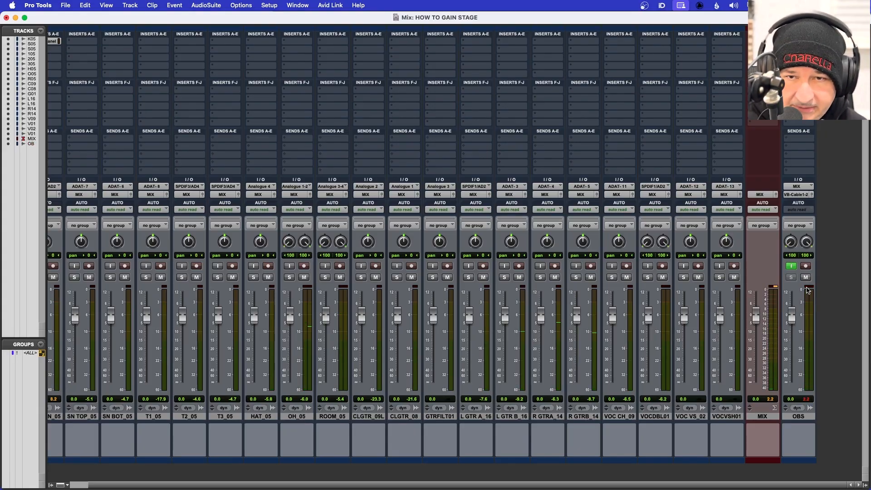
left_click(807, 290)
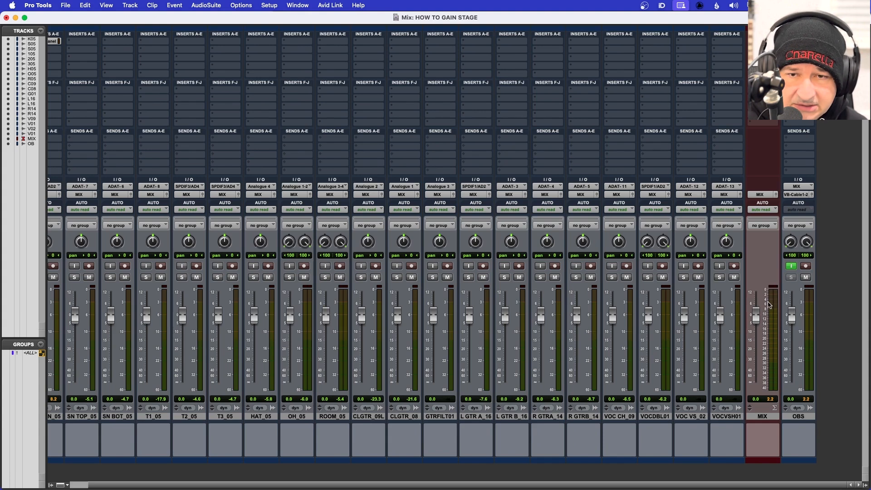
Lower the MIX fader to -4.6 dB during playback
left_click_drag(756, 316, 756, 324)
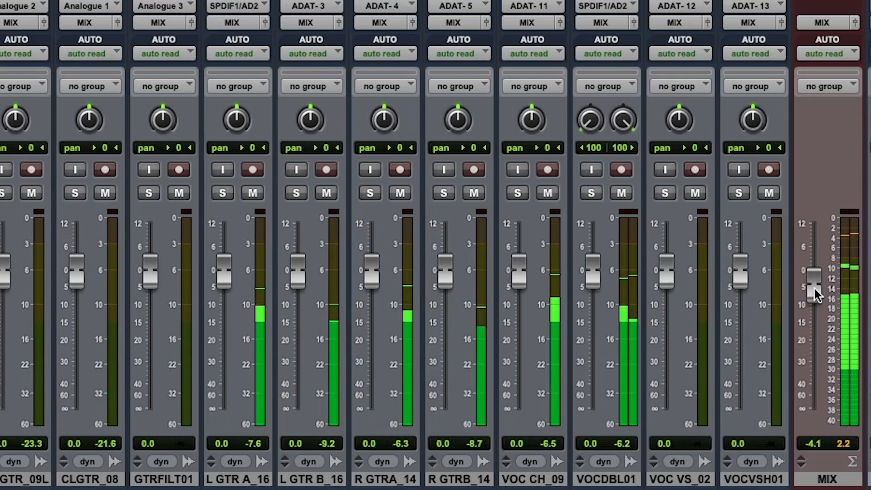
left_click_drag(812, 286, 812, 287)
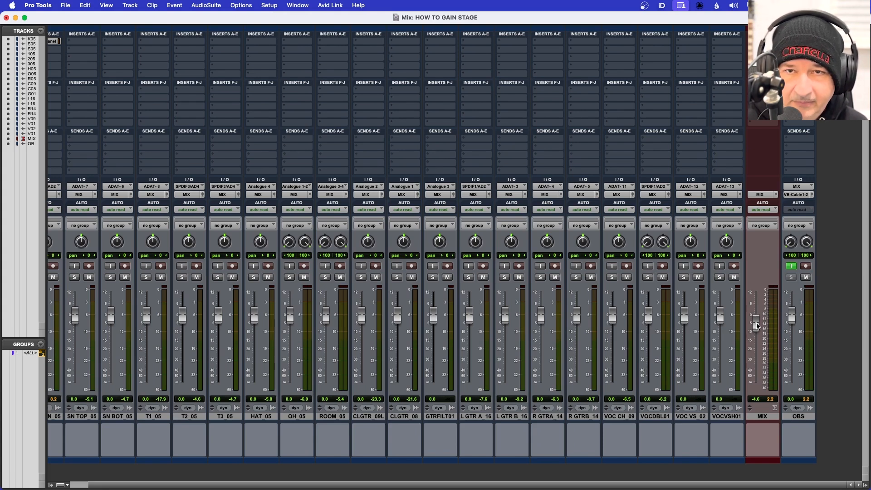
left_click(762, 53)
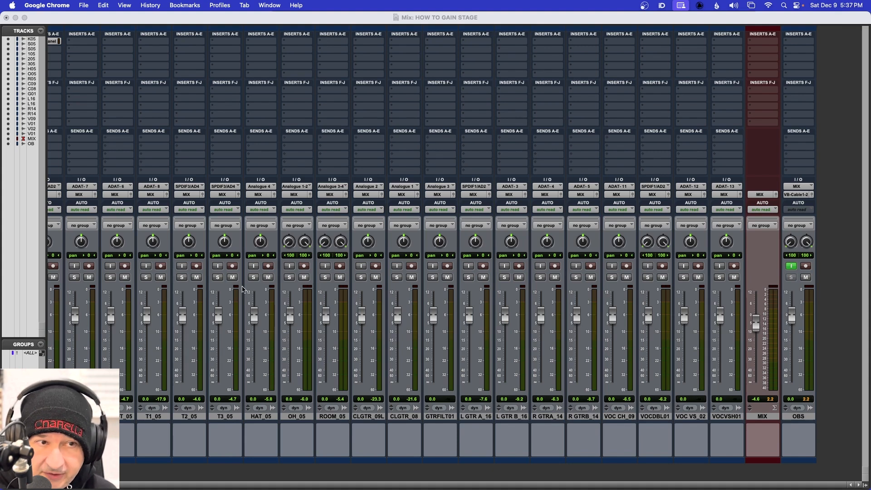
Insert the CLA-76 on KICK IN_05's second slot, try its fader at -15.8 and -14.2 dB, and reset the fader to 0.0 dB
scroll(243, 289, "left", 2)
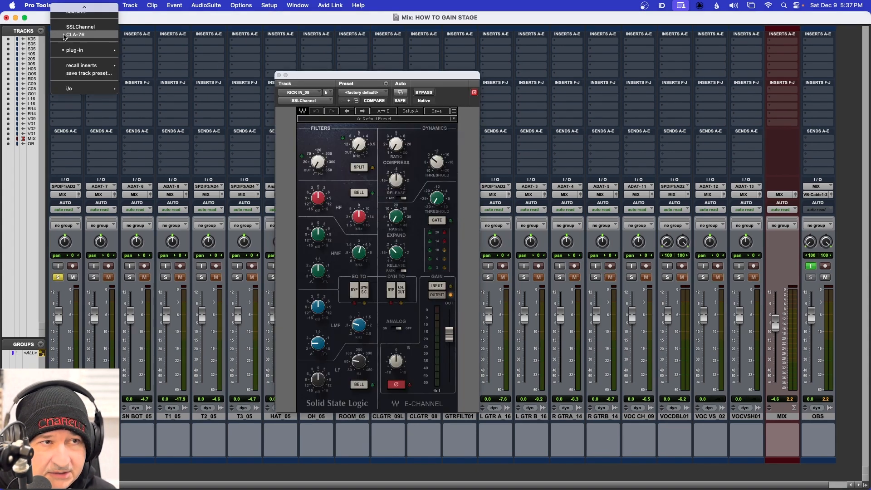
left_click(161, 71)
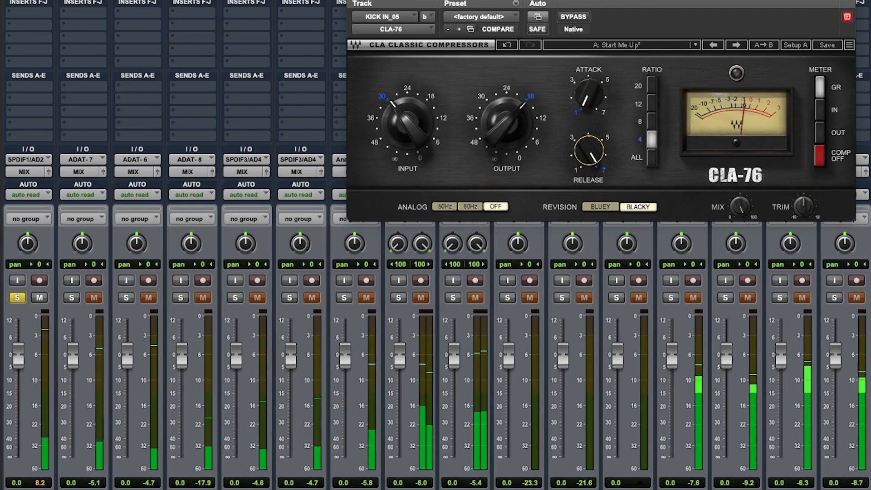
left_click_drag(23, 366, 24, 395)
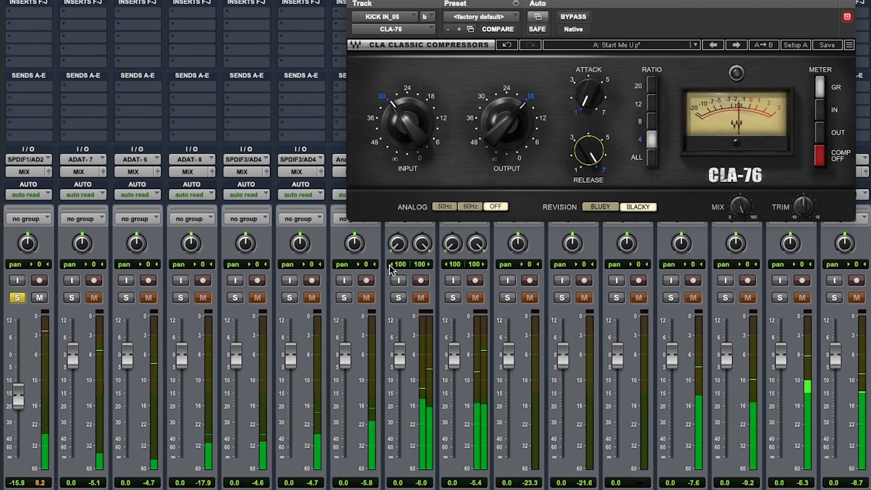
left_click_drag(18, 394, 22, 399)
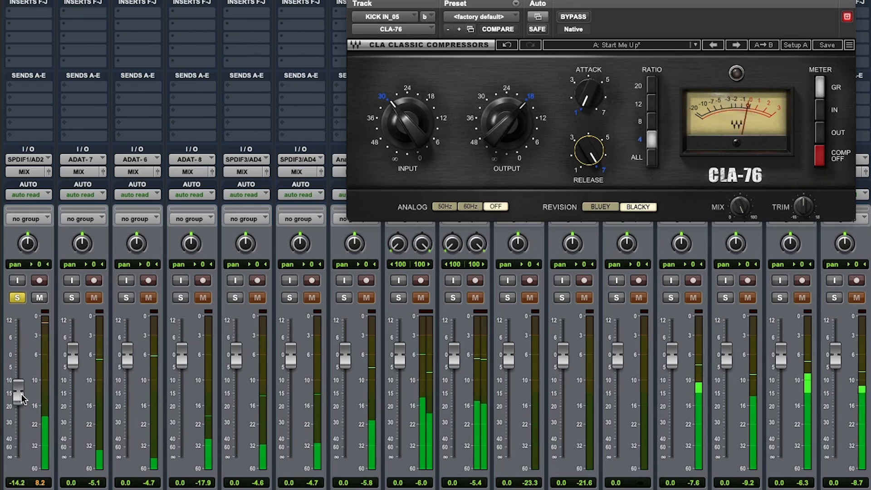
left_click(19, 394, "alt")
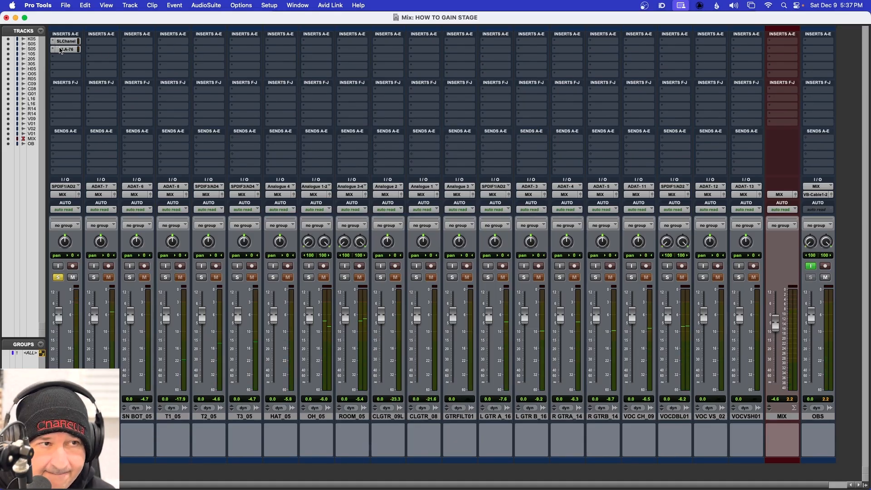
Remove the CLA-76 from the KICK IN_05 track
left_click(52, 50)
left_click(68, 11)
Insert the CLA-76 in the first slot of the MIX track and place its window above the faders
scroll(162, 90, "right", 1)
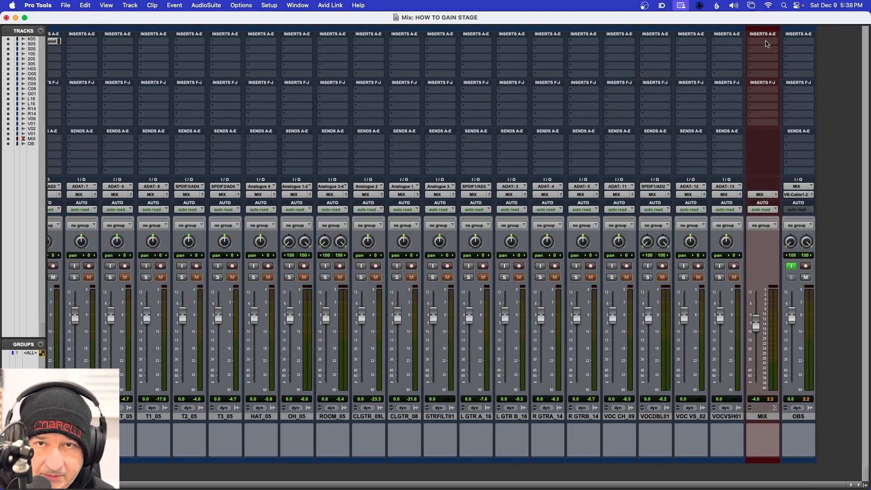
left_click(764, 42)
mouse_move(766, 43)
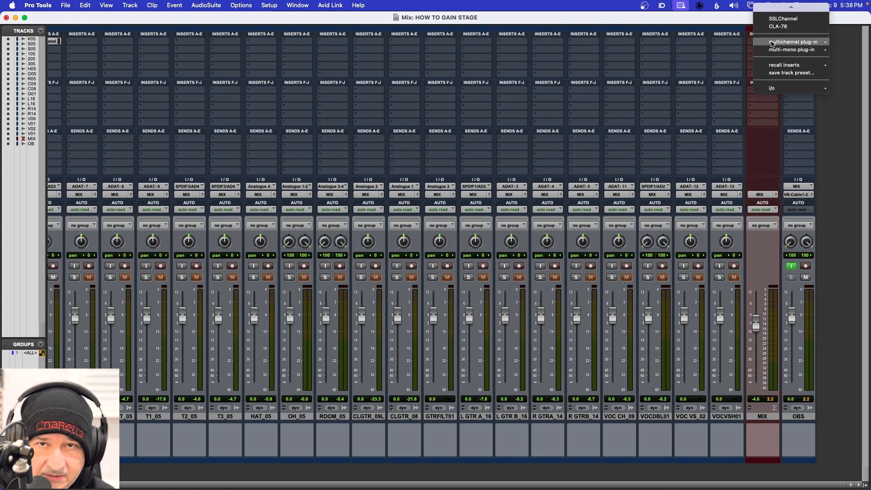
left_click(772, 27)
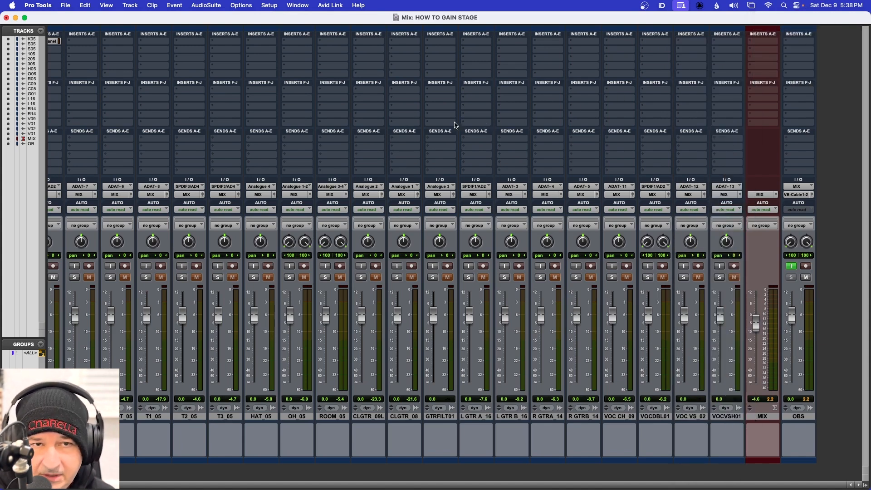
left_click_drag(398, 78, 427, 68)
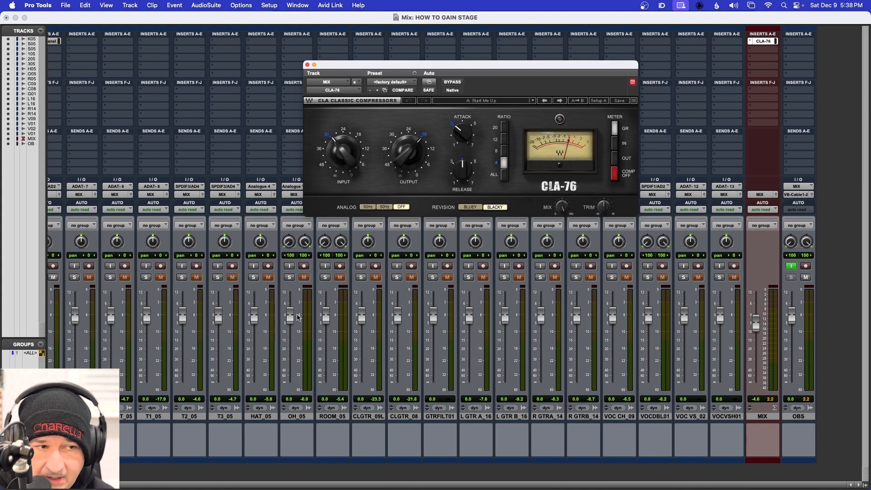
Unsolo the kick track, play the song and lower the MIX fader to -19.3 dB
scroll(269, 311, "left", 2)
left_click(58, 278)
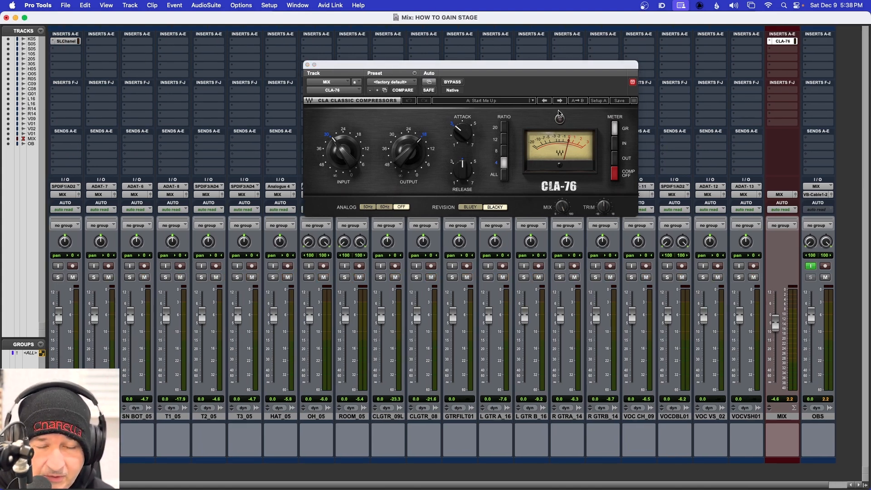
left_click_drag(530, 65, 532, 78)
key("space")
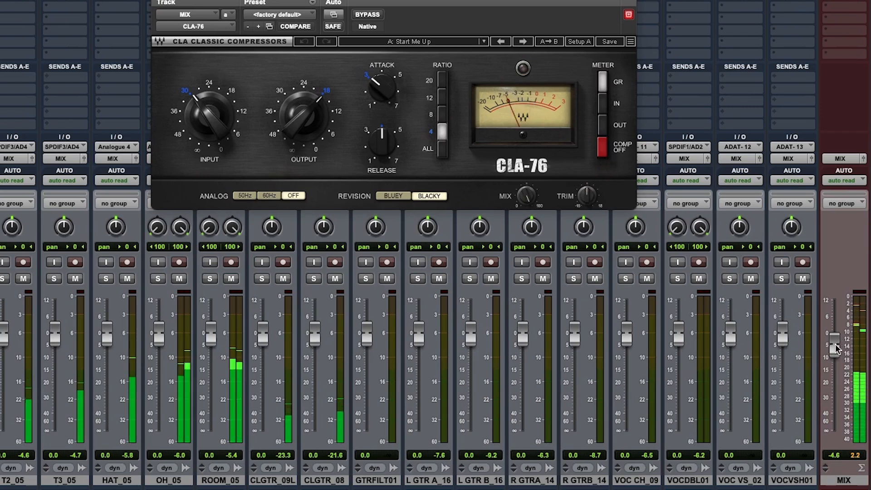
left_click_drag(835, 347, 834, 382)
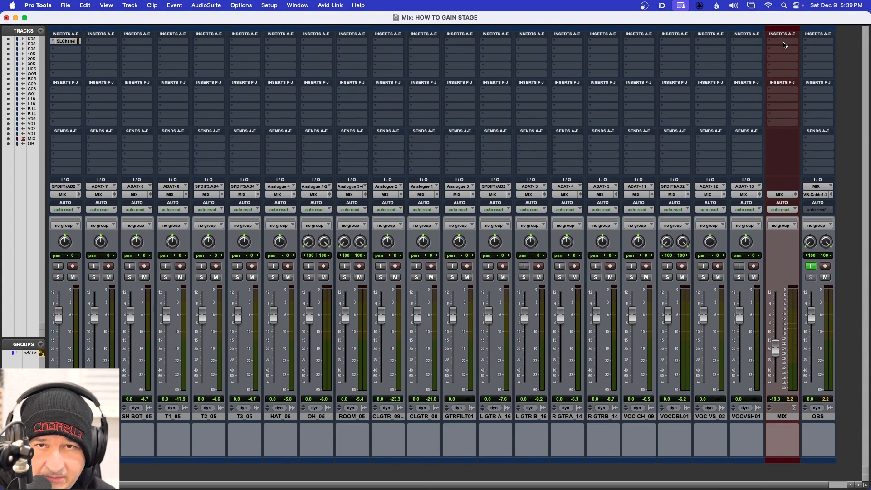
Search for "ssl bus" and insert the SSLComp buss compressor in the MIX track's first slot
left_click(783, 42)
left_click(794, 29)
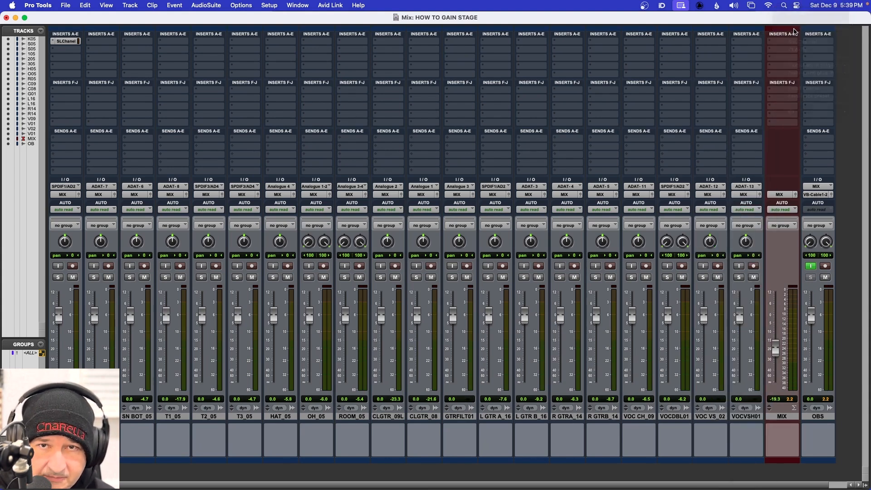
type("ssl bus")
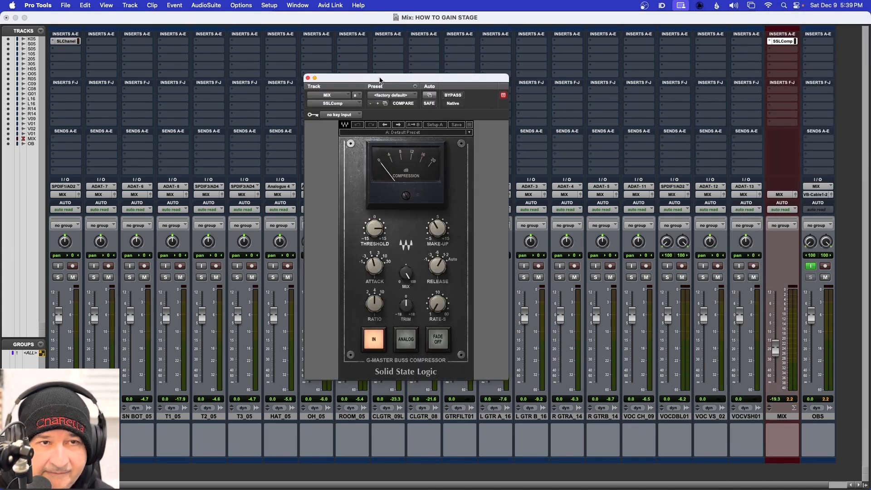
left_click_drag(379, 78, 395, 56)
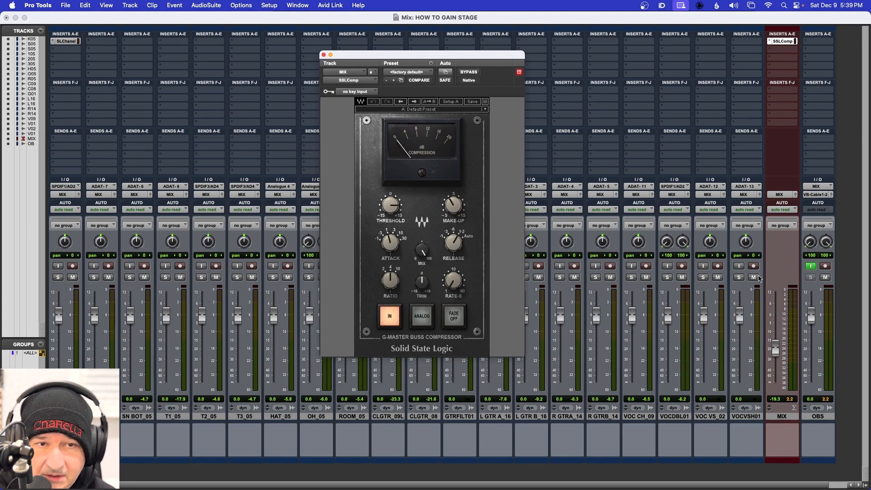
Load the CLA ST finalizer preset in SSLComp, set its make-up to 0.0 and raise the threshold
left_click(414, 109)
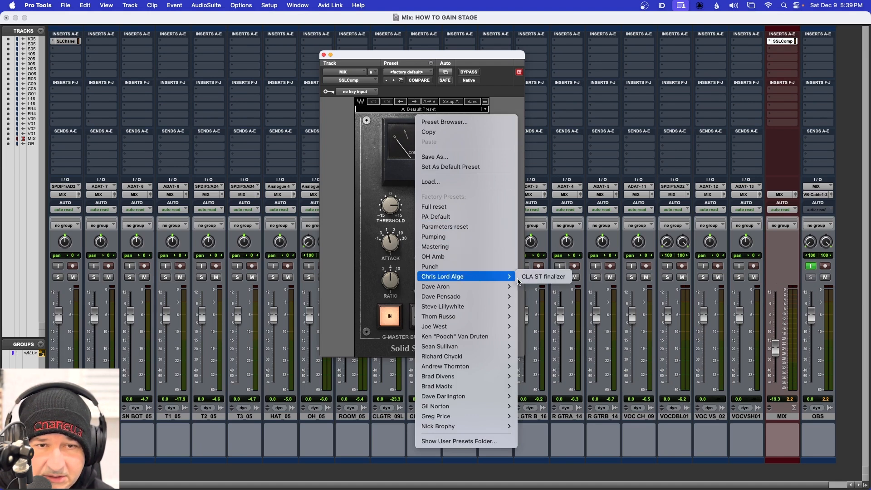
left_click(523, 280)
left_click(451, 207)
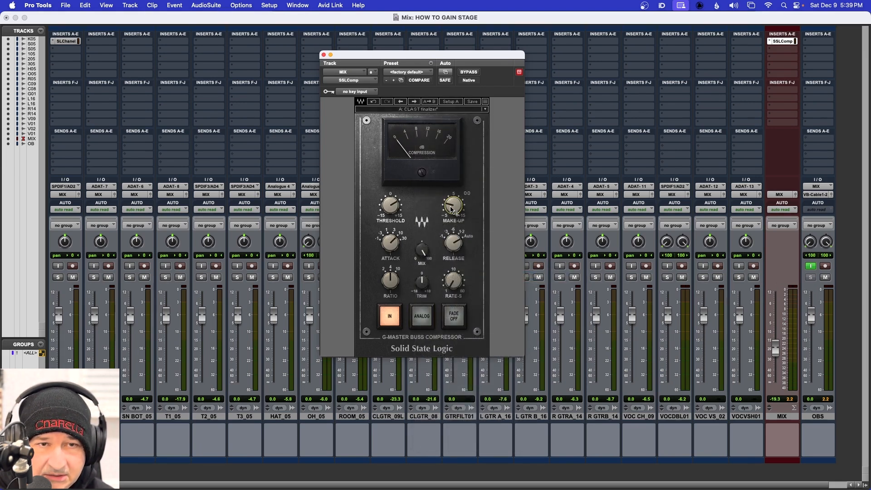
left_click(393, 209)
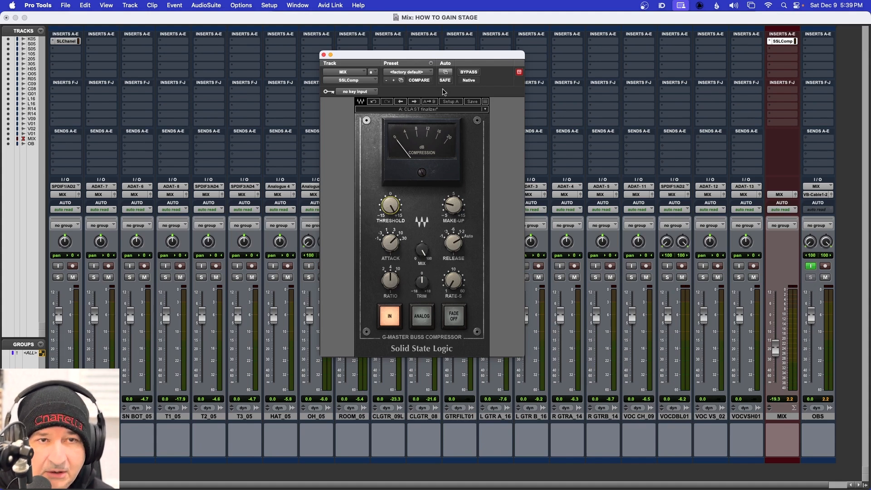
Reset the MIX fader to 0.0 dB, lower the SSLComp threshold slightly and bring the MIX fader down to -5.4 dB
left_click_drag(445, 57, 473, 62)
left_click(774, 349, "alt")
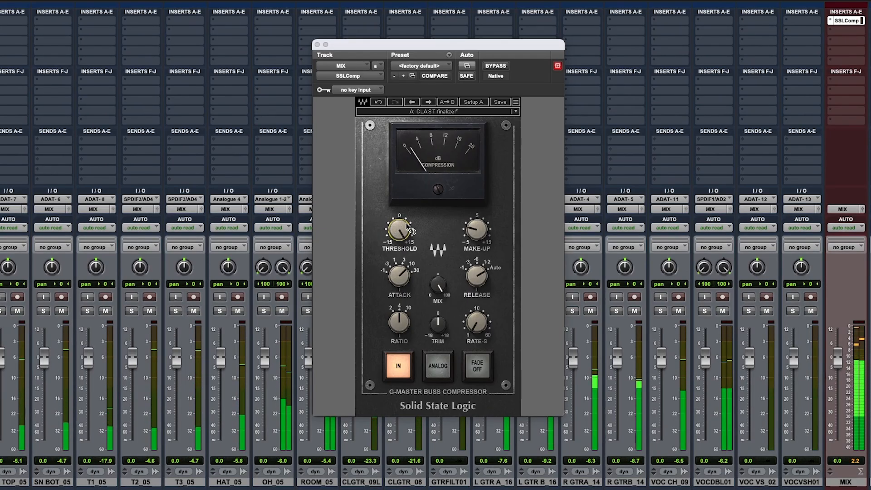
left_click_drag(401, 232, 400, 213)
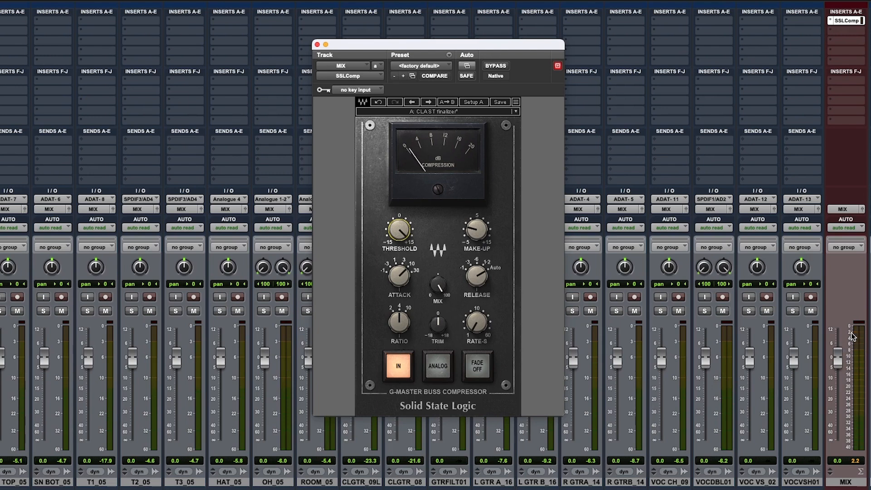
left_click_drag(837, 359, 837, 368)
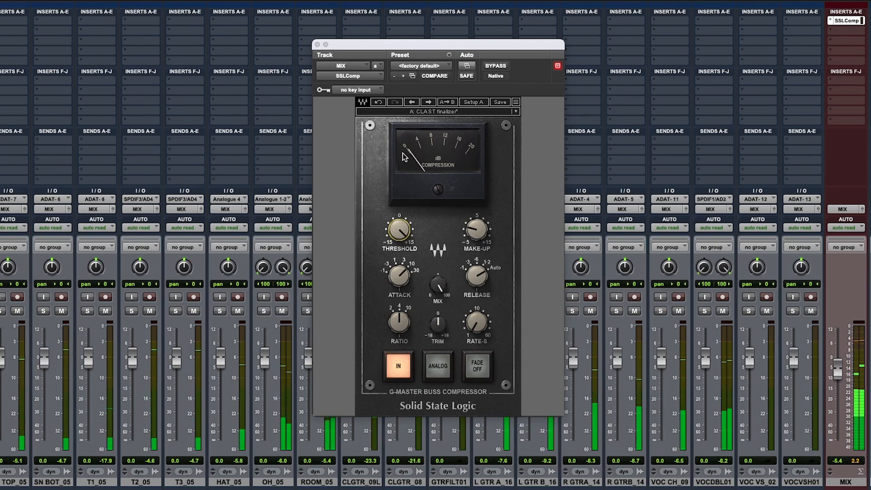
key("space")
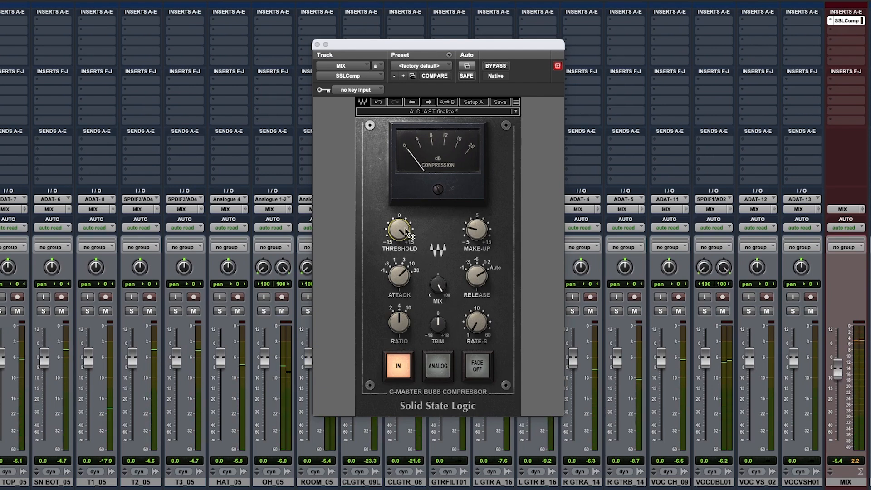
Lower the SSLComp threshold further during playback for light compression and close the plug-in window
mouse_move(406, 226)
left_click_drag(437, 44, 459, 48)
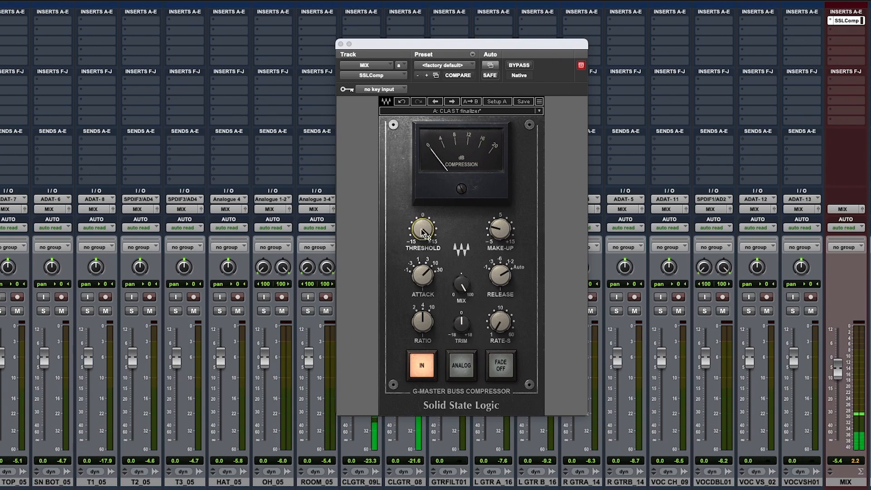
left_click_drag(421, 230, 422, 238)
left_click_drag(422, 230, 423, 233)
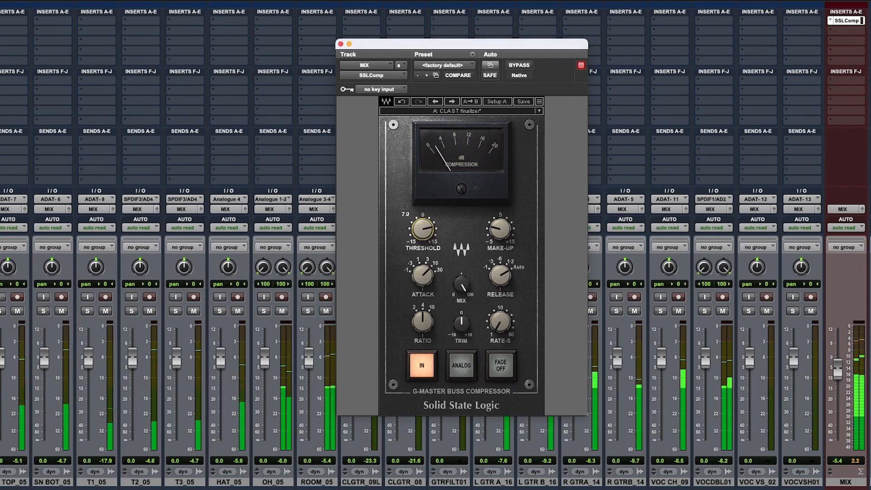
key("space")
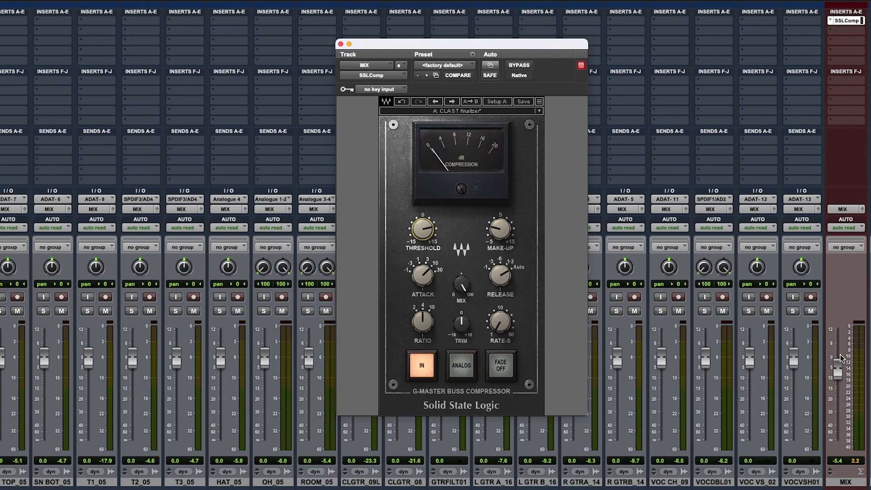
key("space")
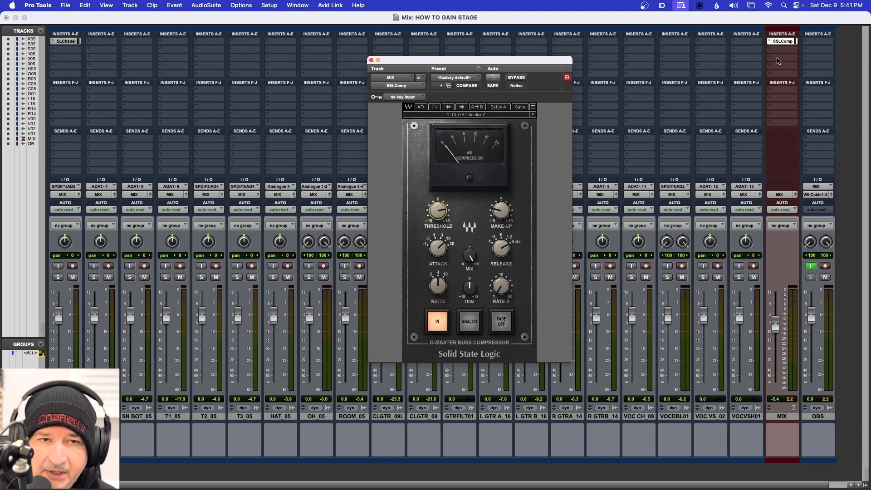
left_click(371, 60)
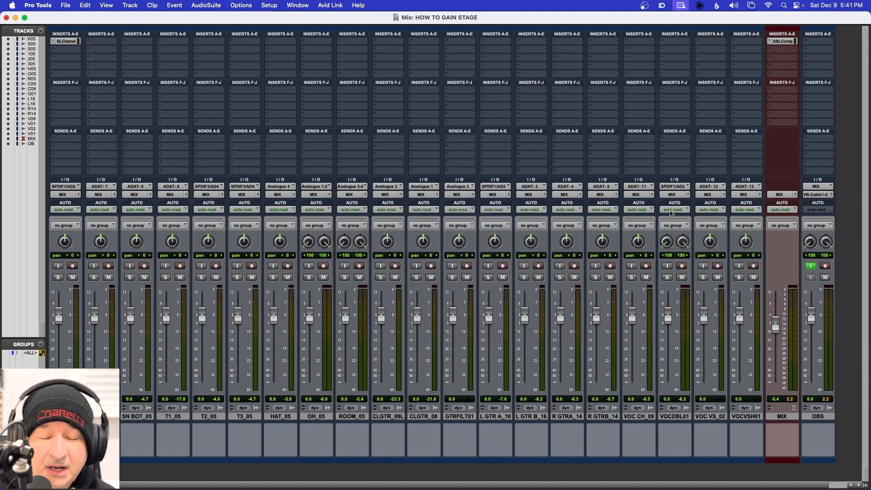